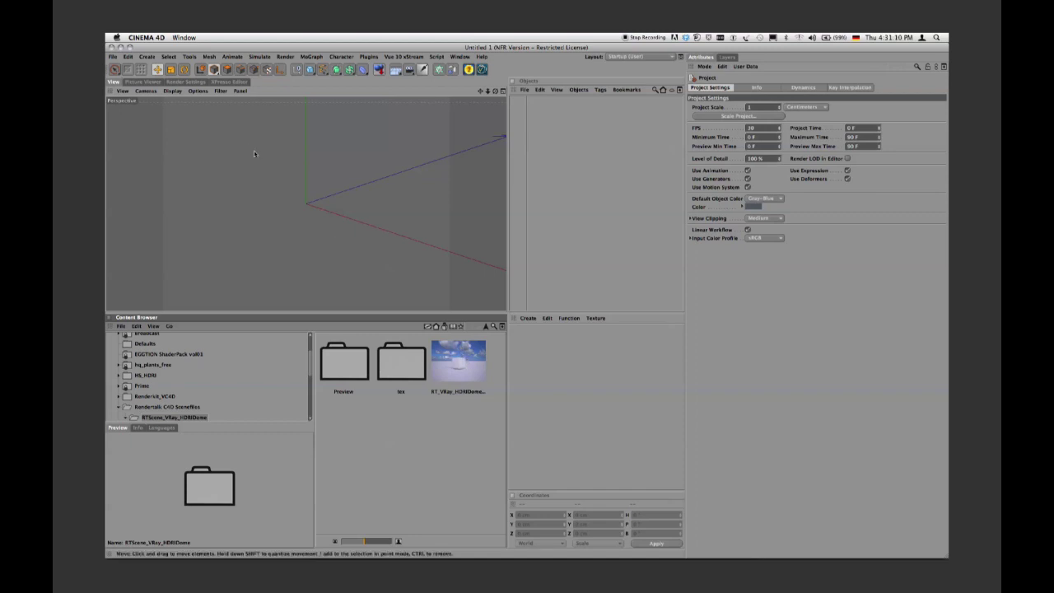
- Open the preferences folder from the Preferences, inspect its library/browser subfolder, and return to CINEMA 4D with the Preferences closed
click(128, 57)
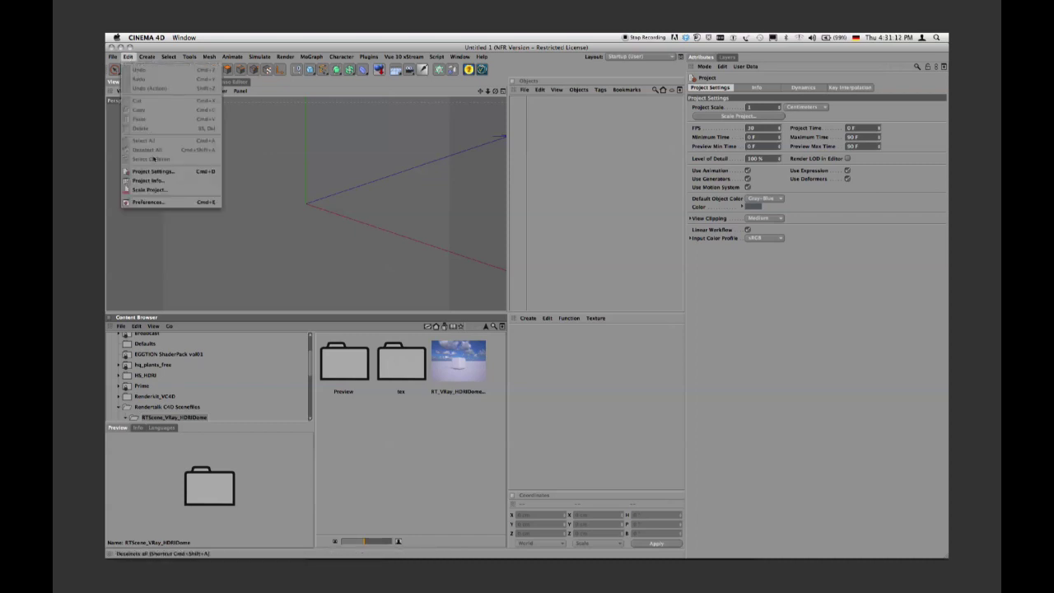
click(149, 201)
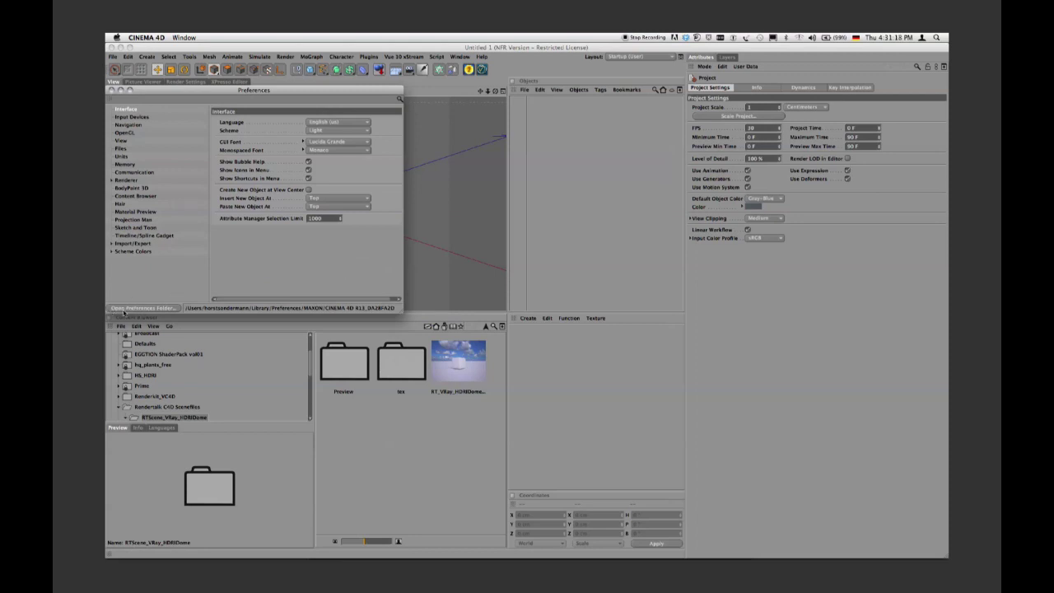
click(144, 307)
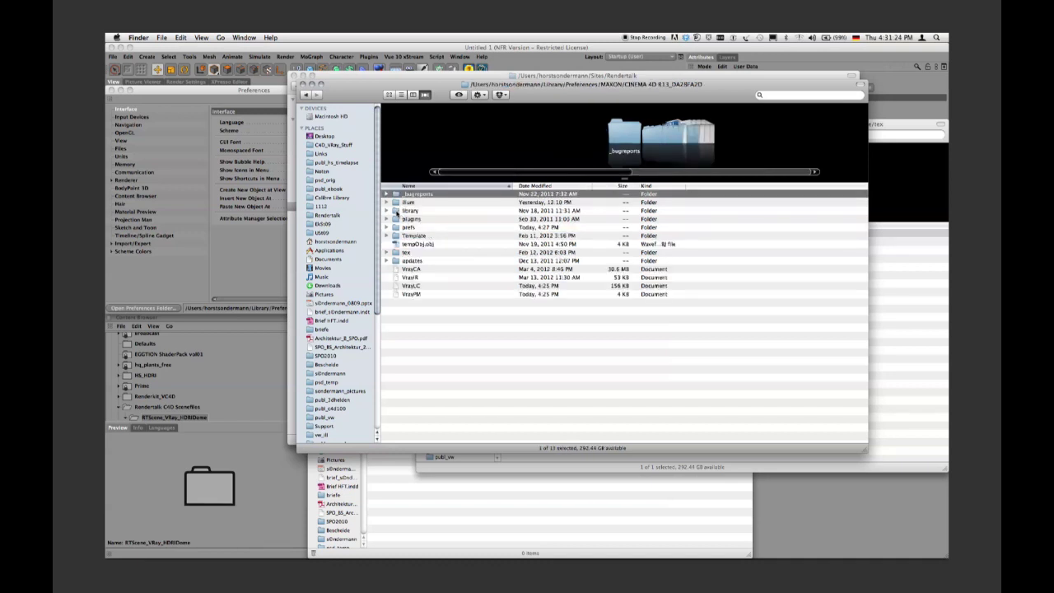
double_click(396, 210)
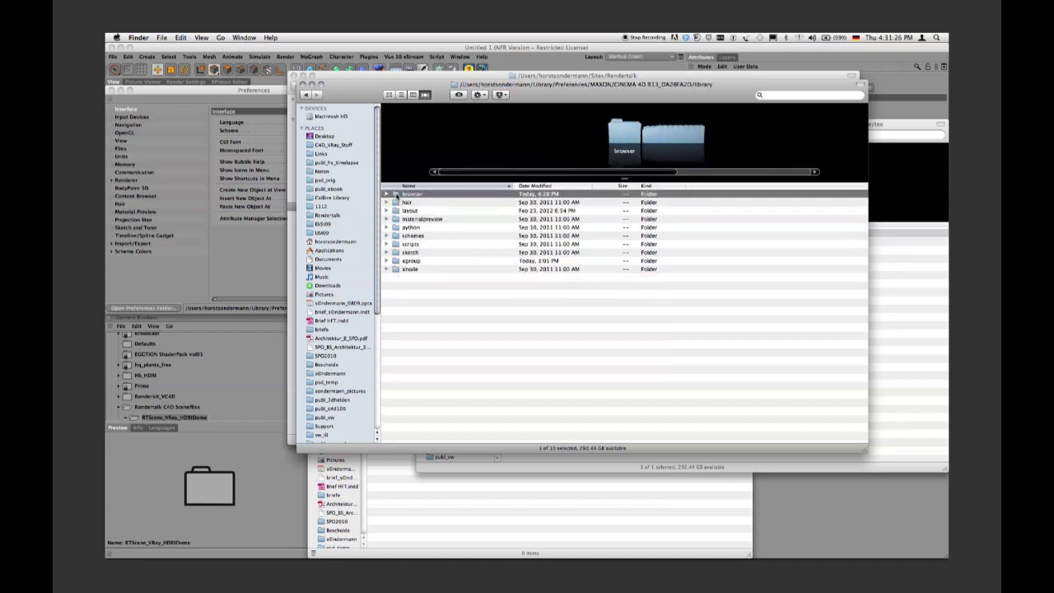
double_click(395, 196)
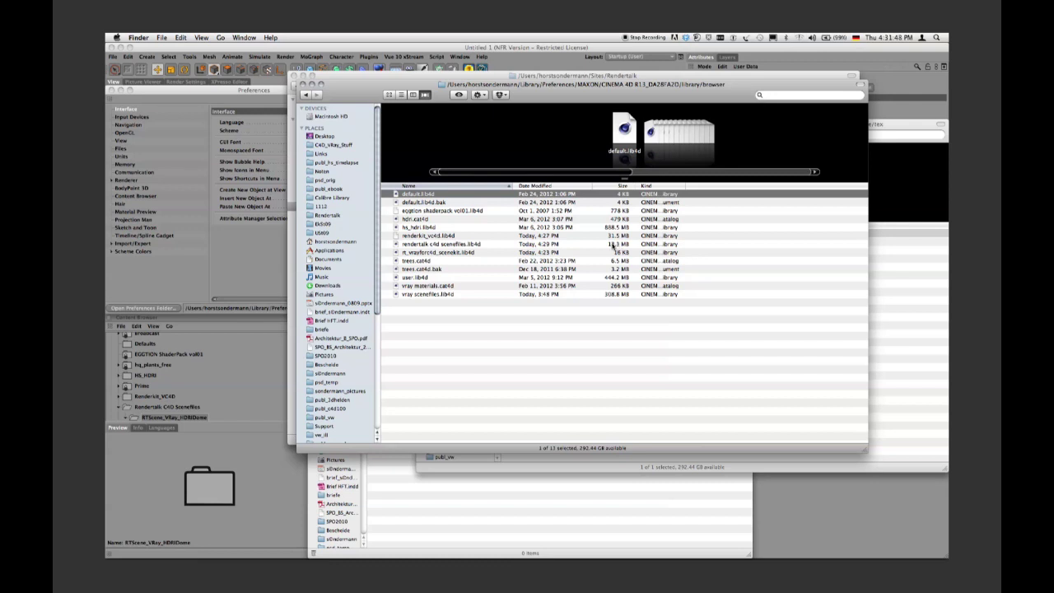
key(super+Tab)
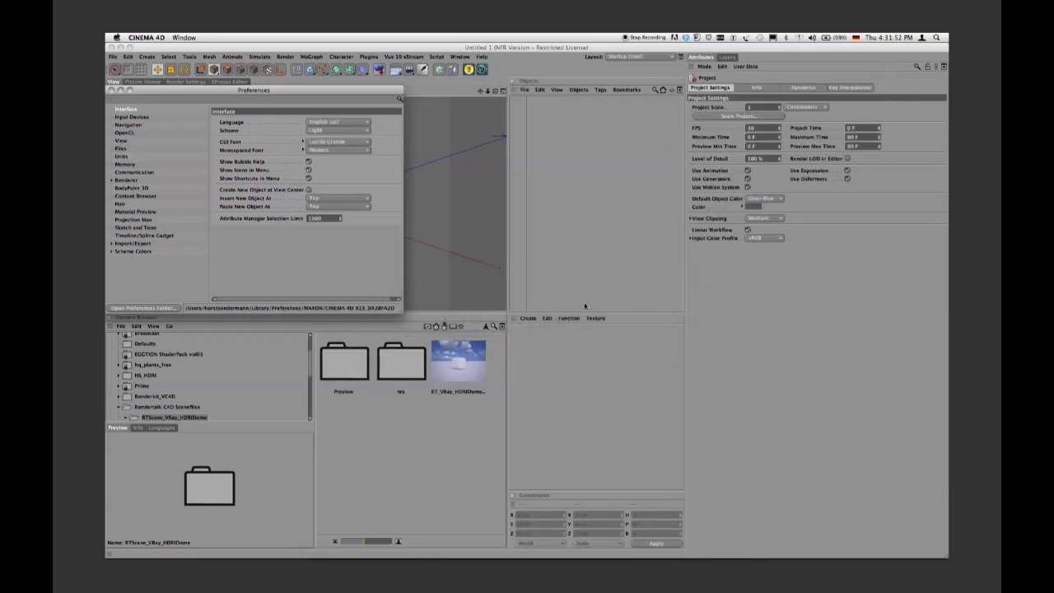
click(113, 89)
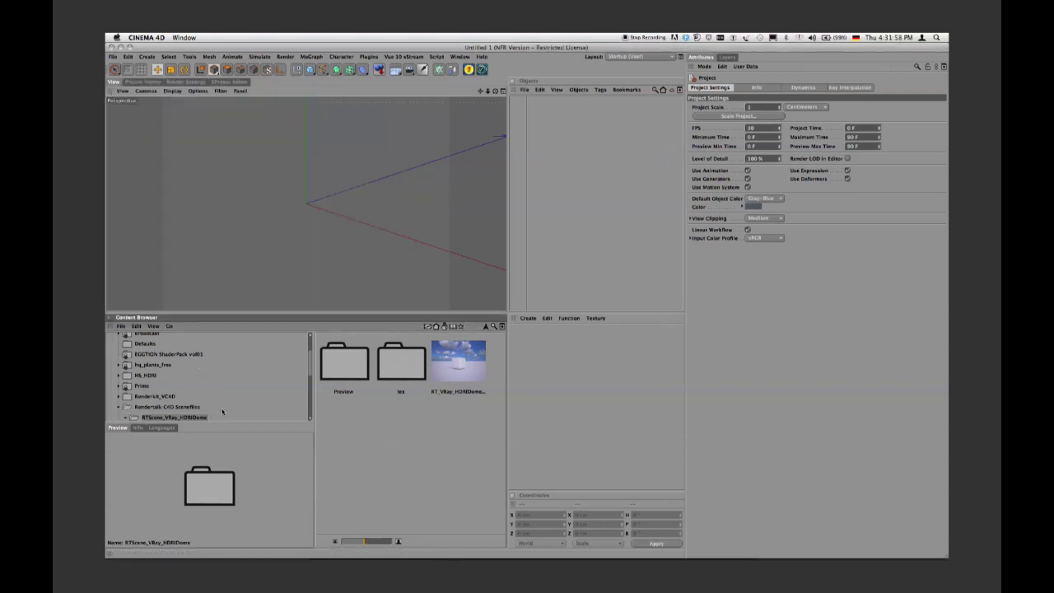
- Open the RT_VRay_HDRIDome scene from the RTScene_VRay_HDRIDome folder inside the Rendertalk C4D Scenefiles preset library
click(444, 327)
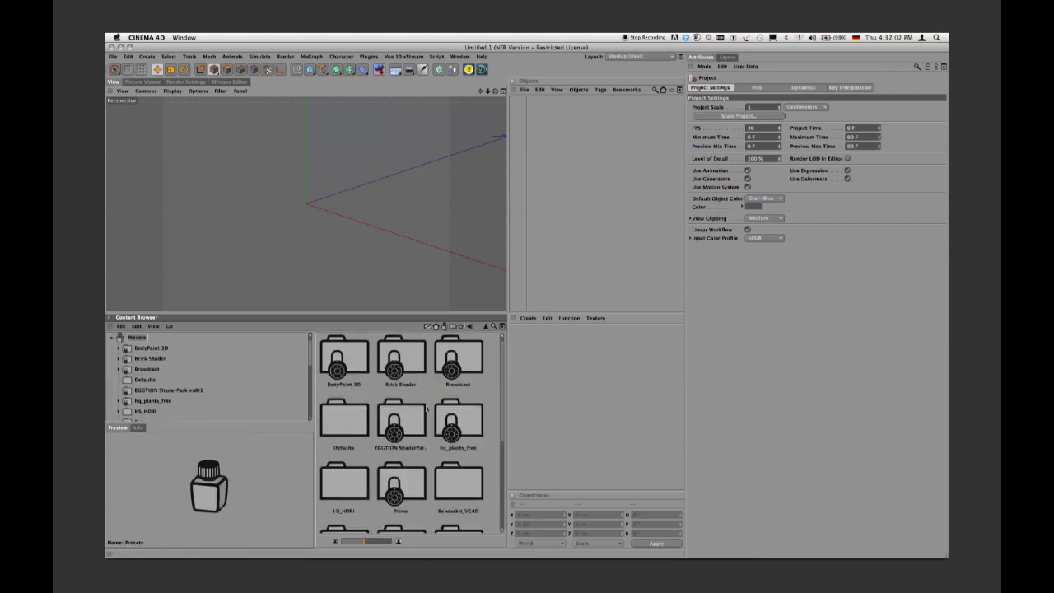
scroll(499, 412, down, 5)
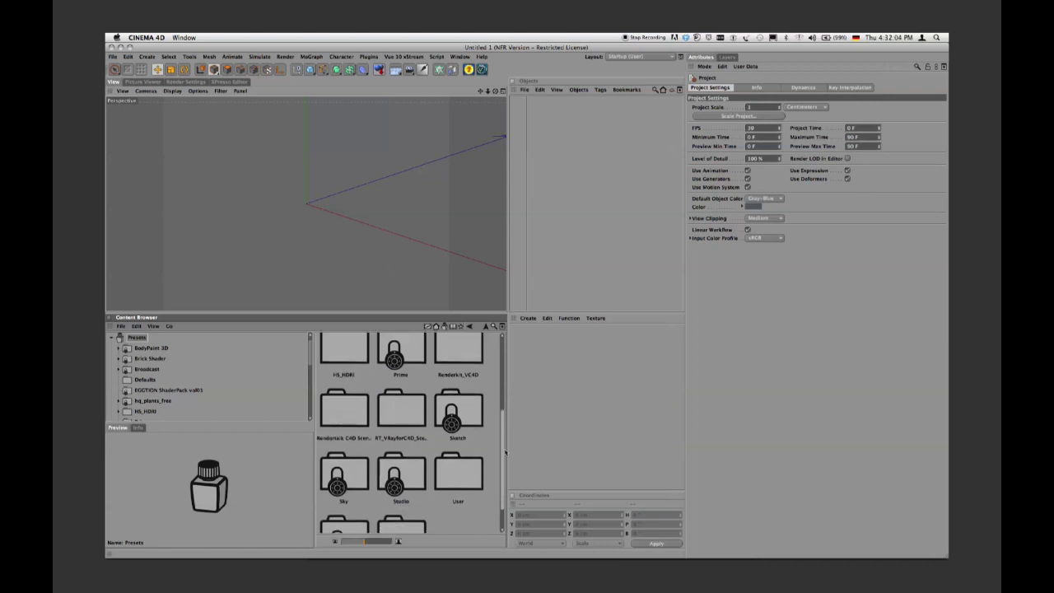
double_click(347, 414)
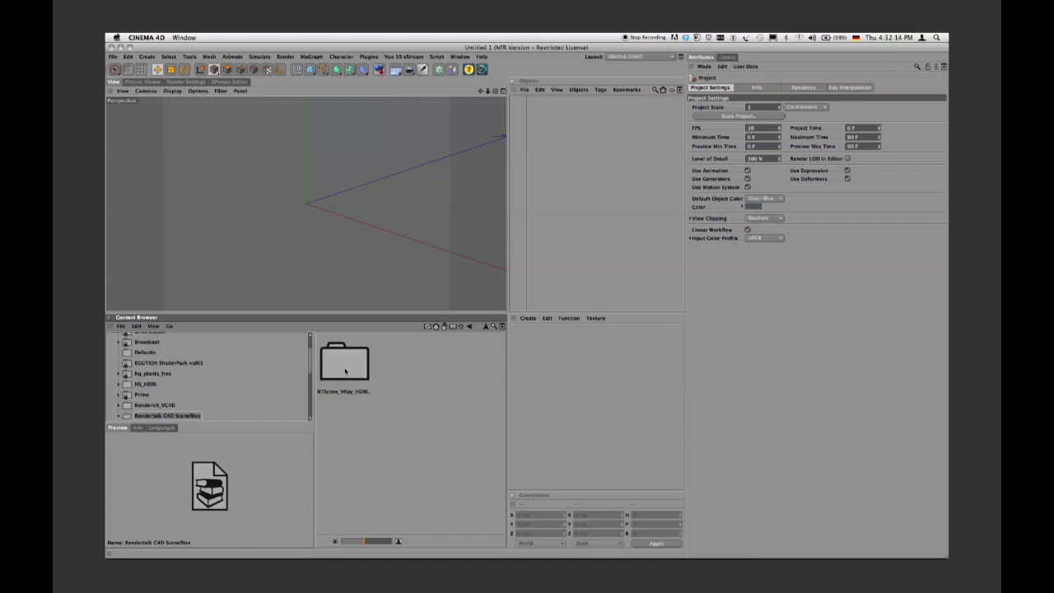
double_click(345, 371)
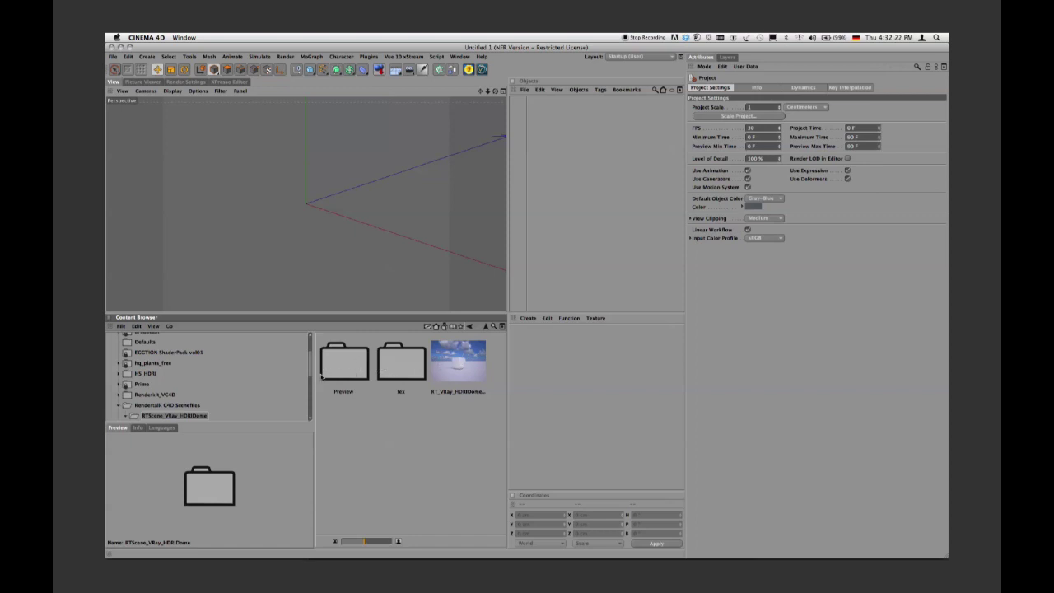
click(466, 370)
double_click(471, 357)
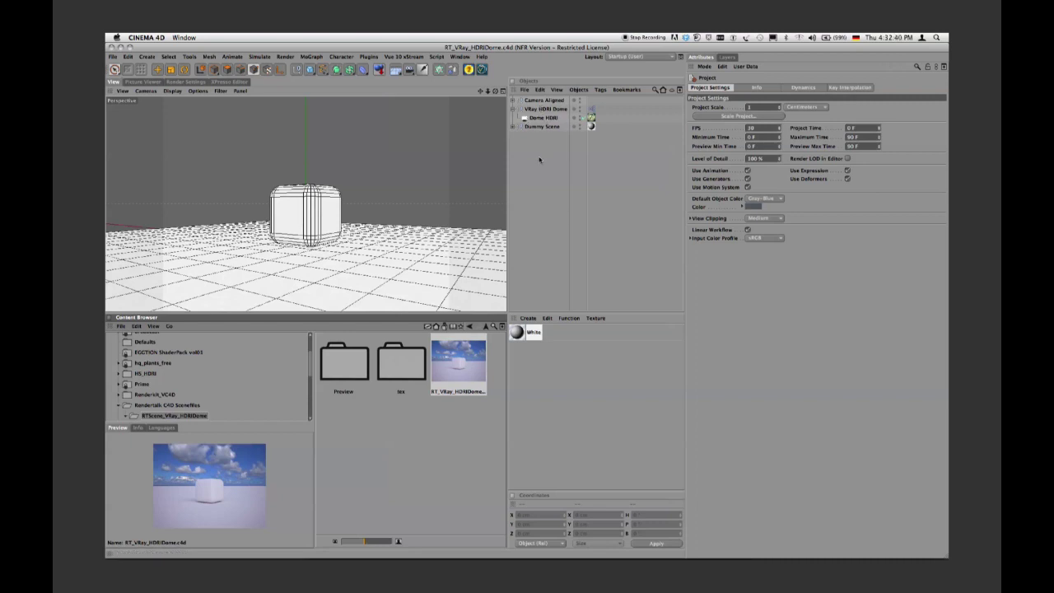
- Review the scene's VrayBridge render settings for Indirect Illumination, DMC Sampler, Antialiasing and Color Mapping
key(super+b)
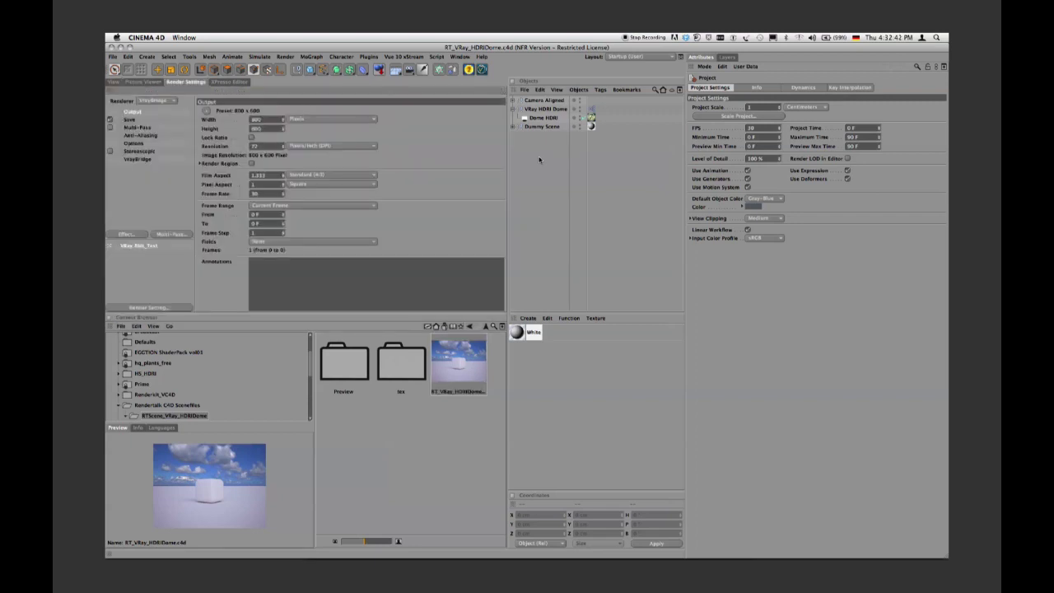
click(138, 160)
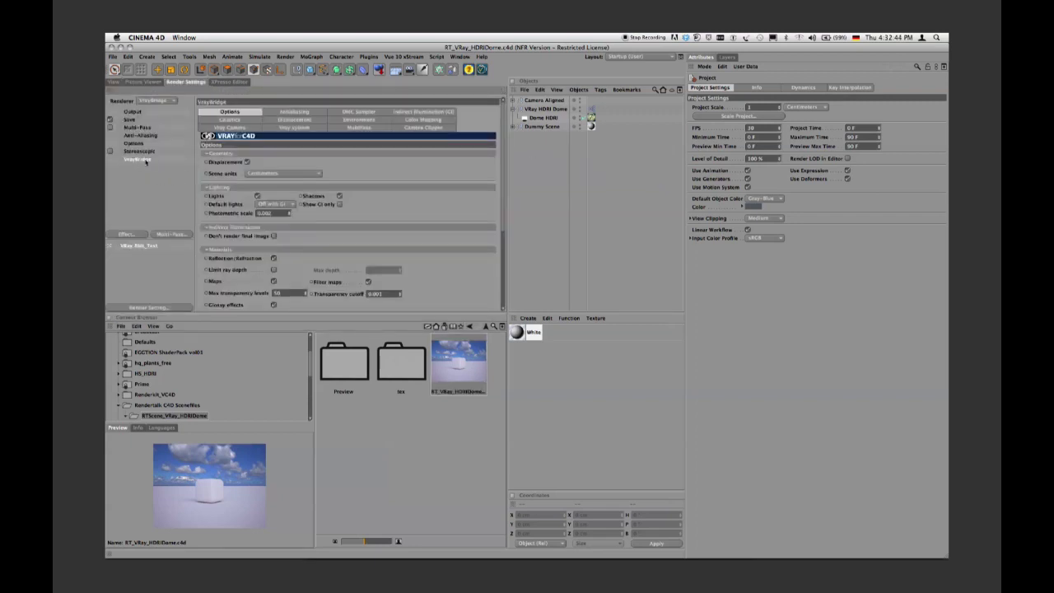
click(398, 112)
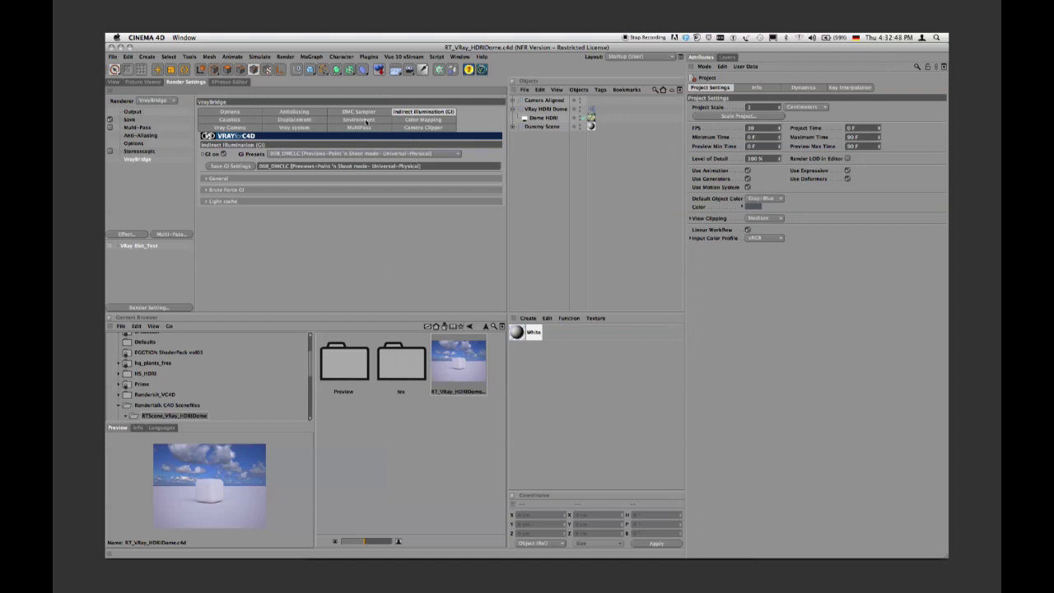
click(366, 117)
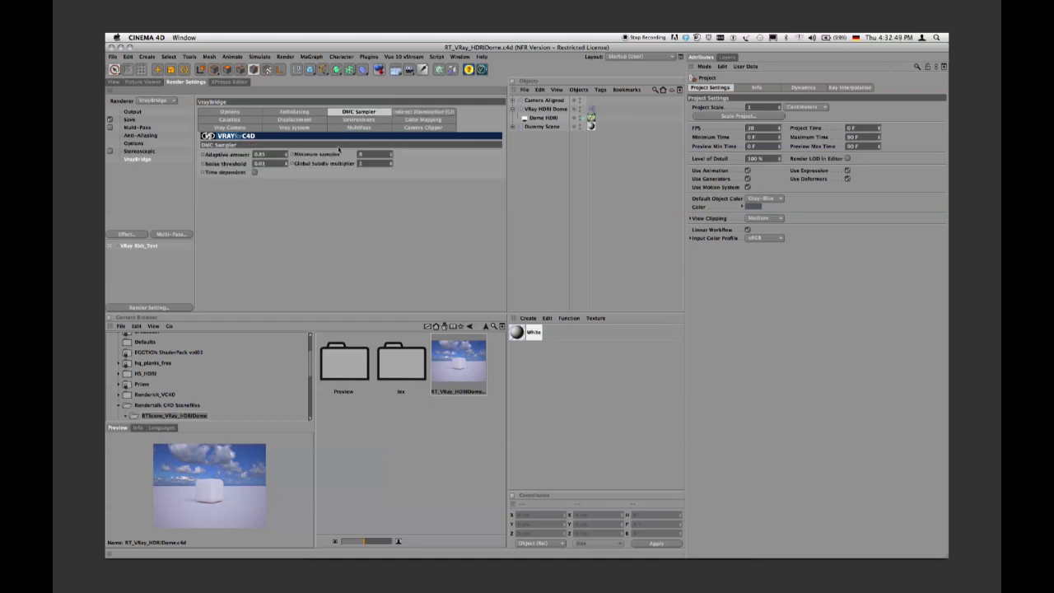
click(301, 113)
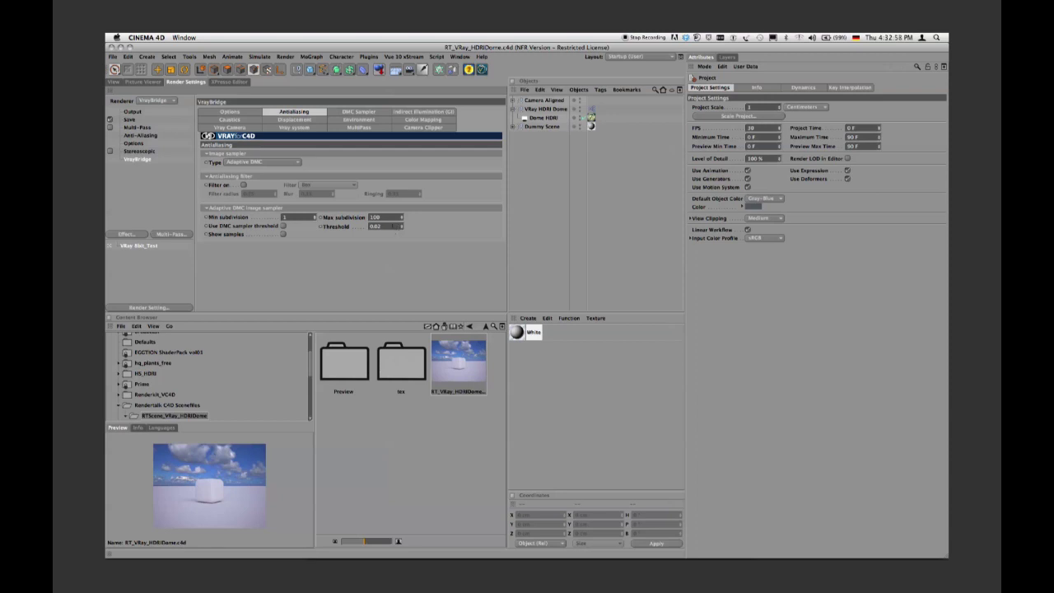
click(430, 122)
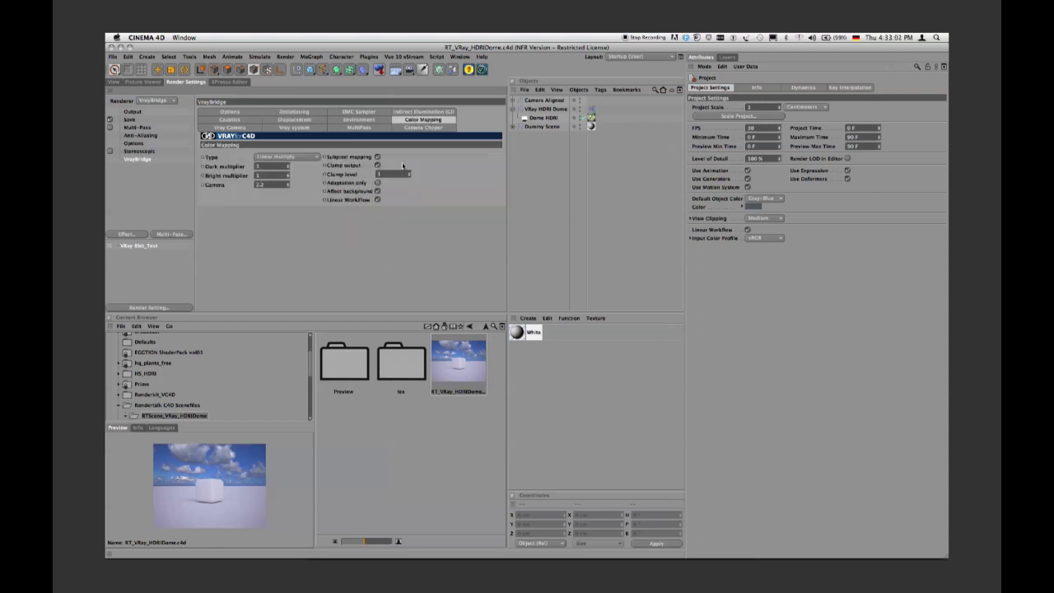
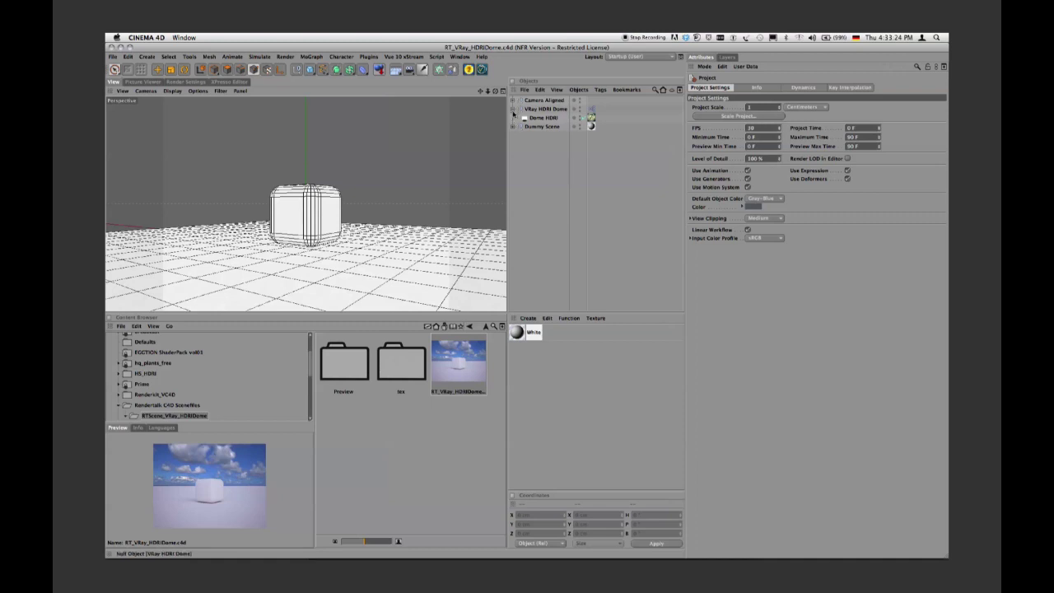
- Collapse the VRay HDRI Dome group, expand Camera Aligned, and try out the aligned camera by orbiting around the cube
click(513, 109)
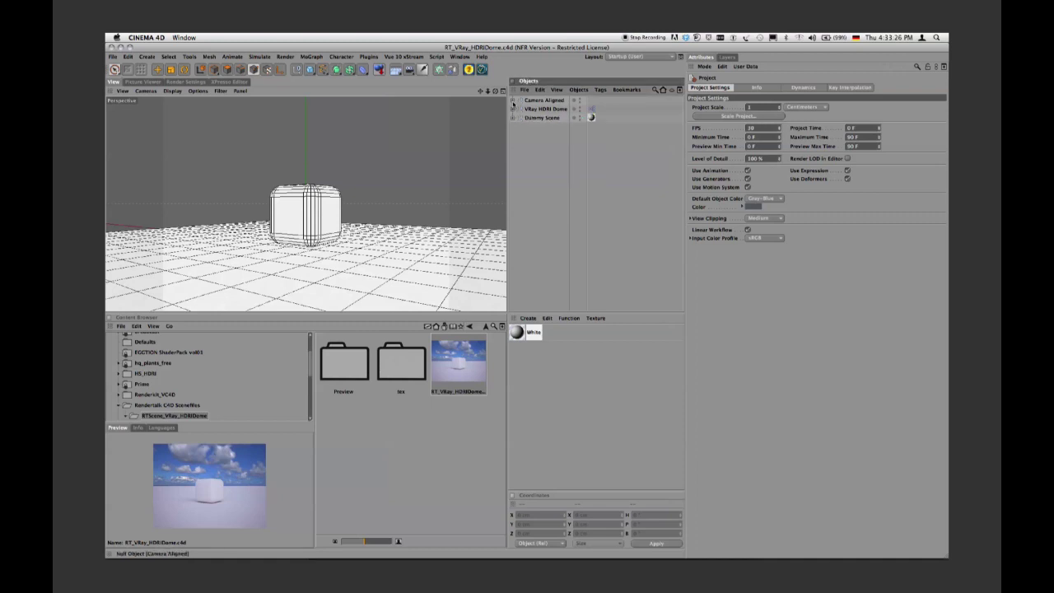
click(513, 101)
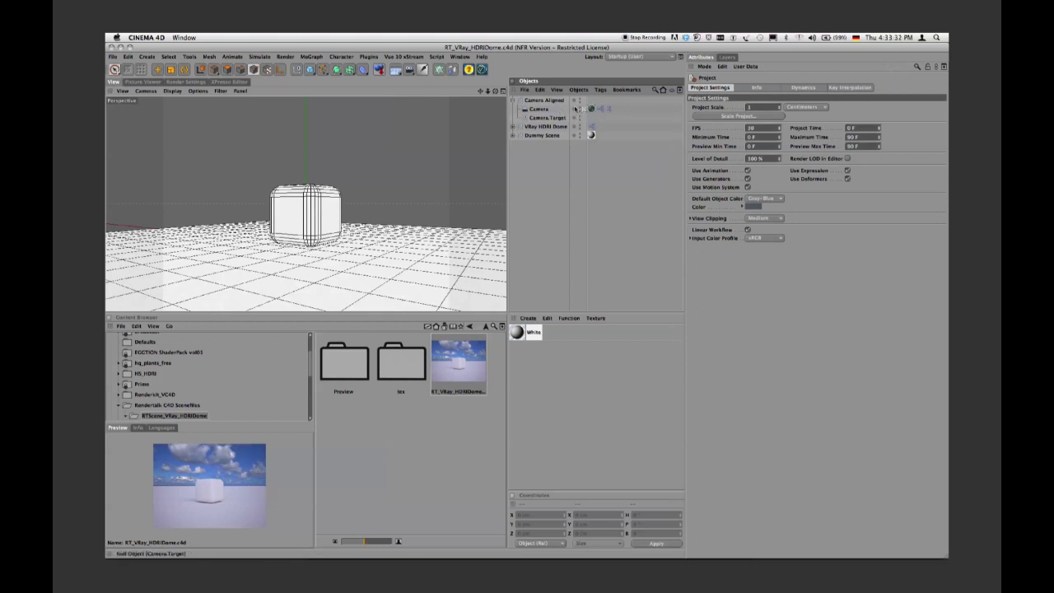
alt+drag(372, 192, 445, 239)
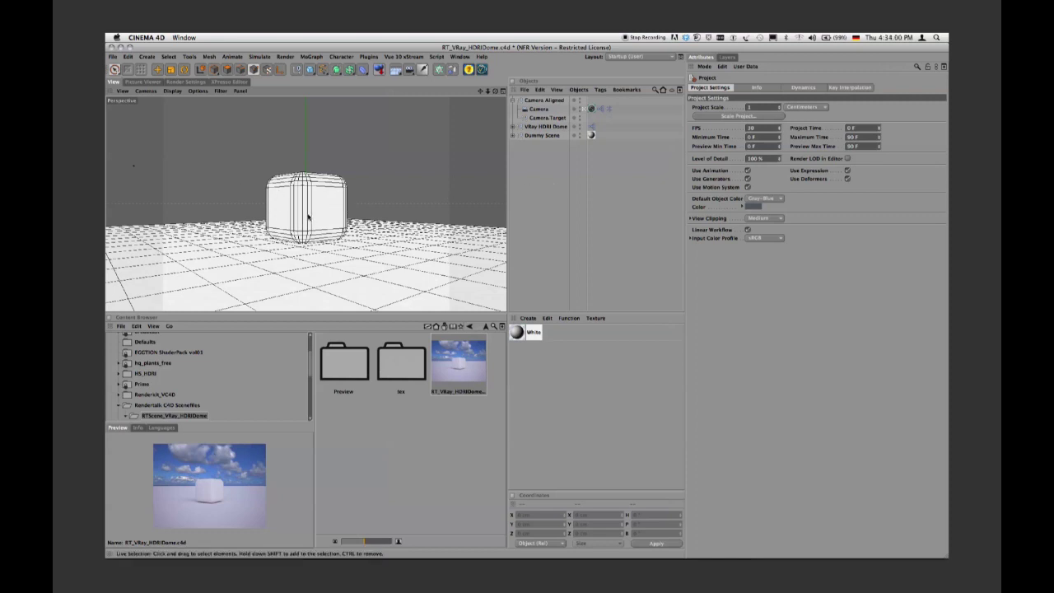
alt+drag(310, 219, 348, 234)
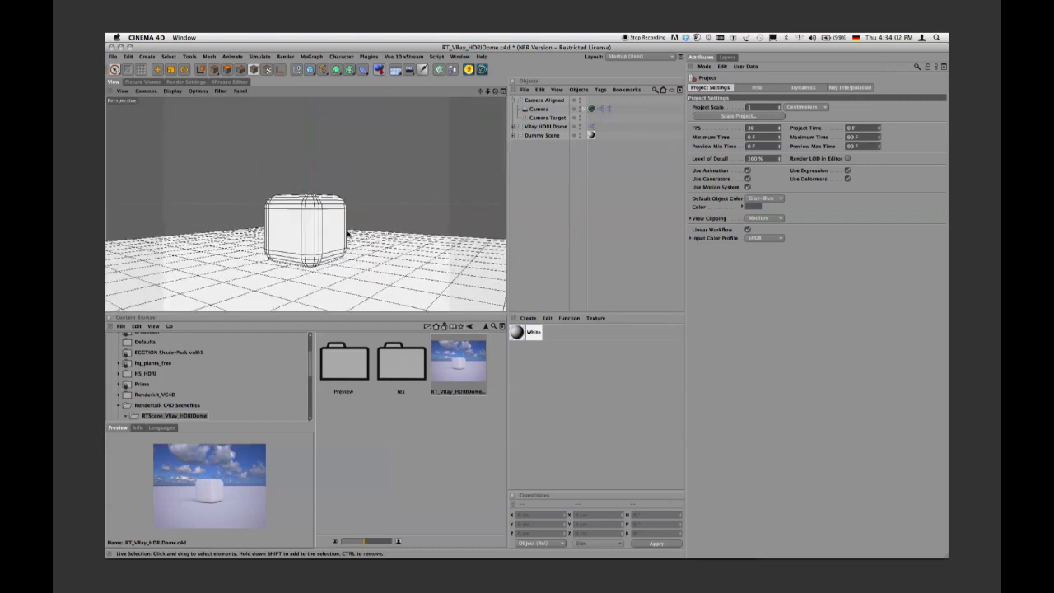
- Select Camera.Target with the Move tool and check its placement in the front and four-way views, ending in the perspective view
click(535, 119)
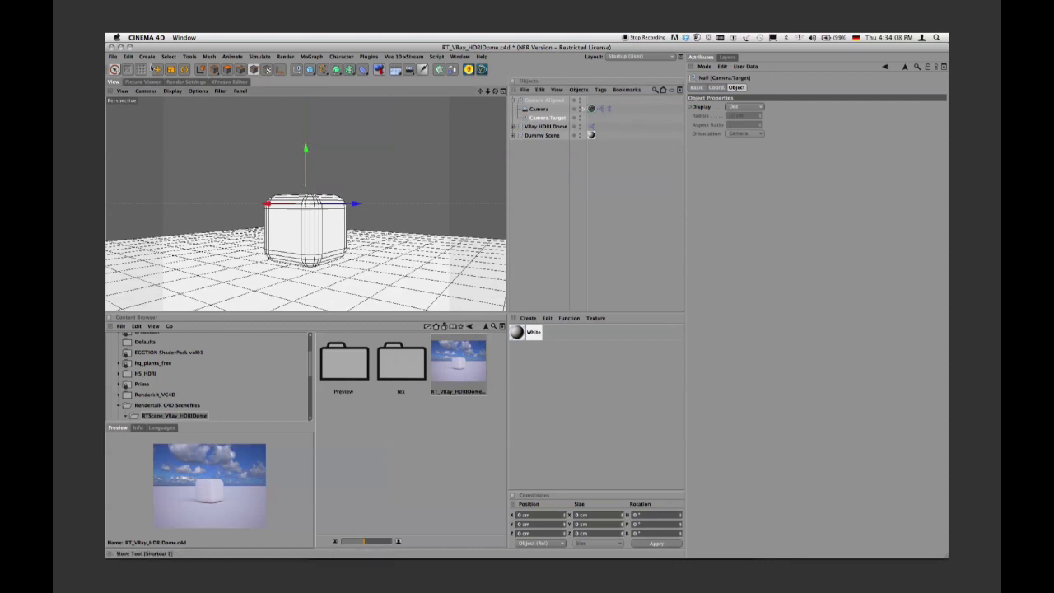
key(e)
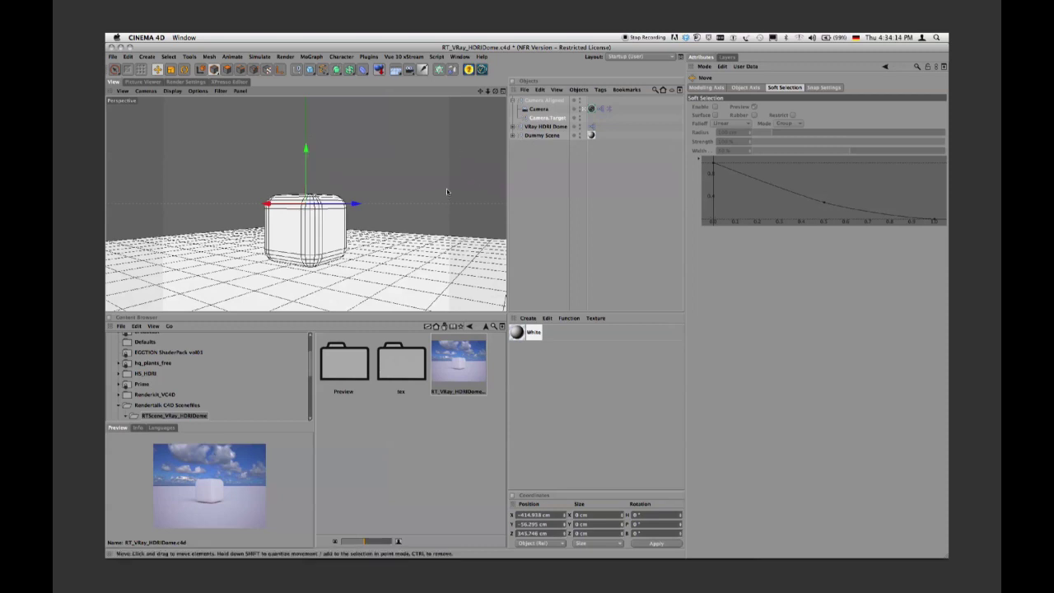
key(F5)
key(F4)
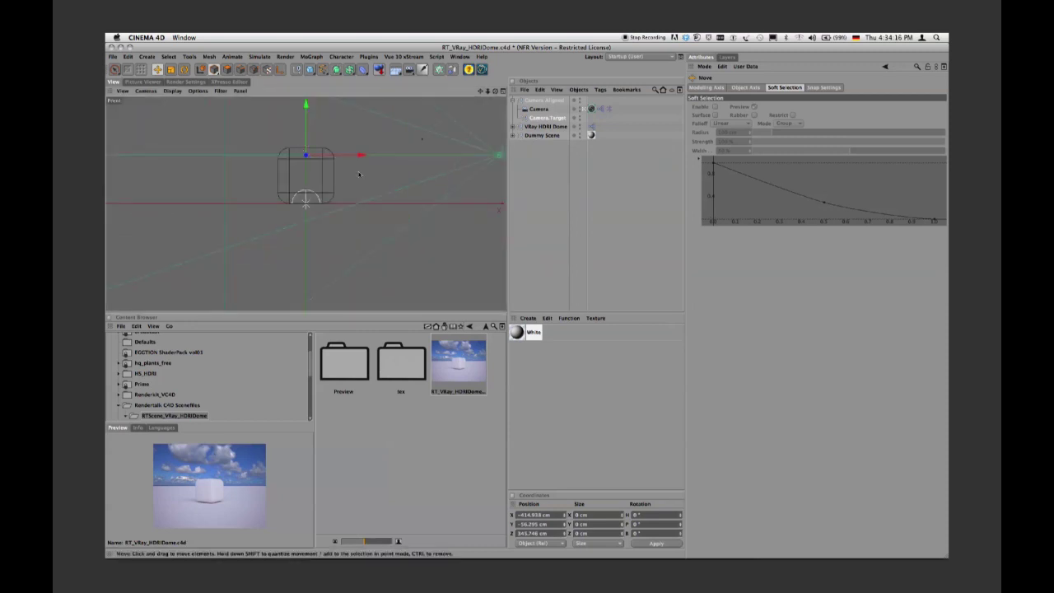
key(F5)
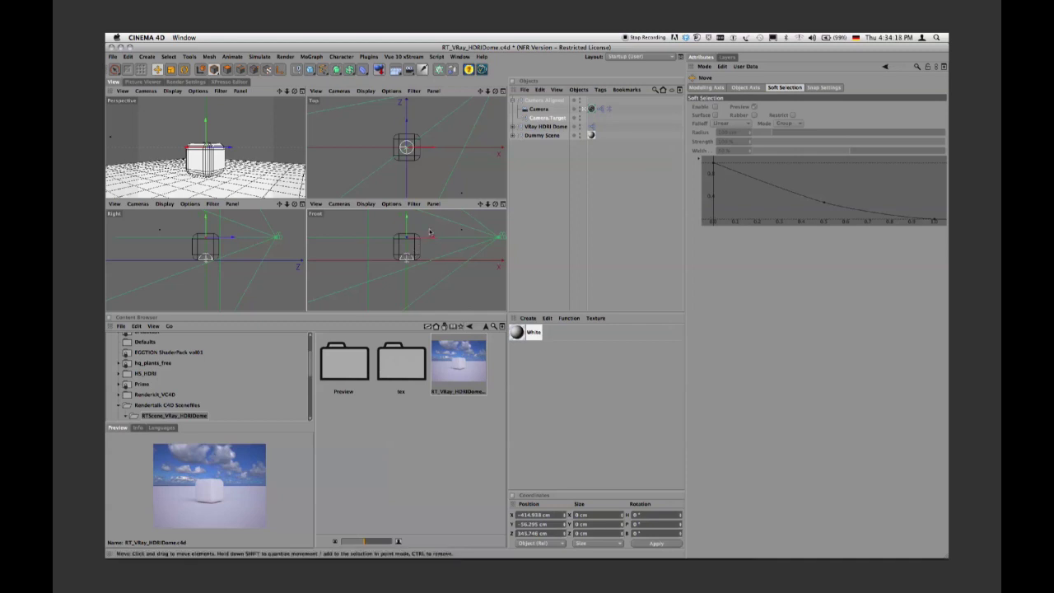
mouse_move(429, 233)
mouse_down()
mouse_move(317, 237)
mouse_move(485, 238)
mouse_move(408, 240)
mouse_move(432, 244)
mouse_up()
middle_click(278, 127)
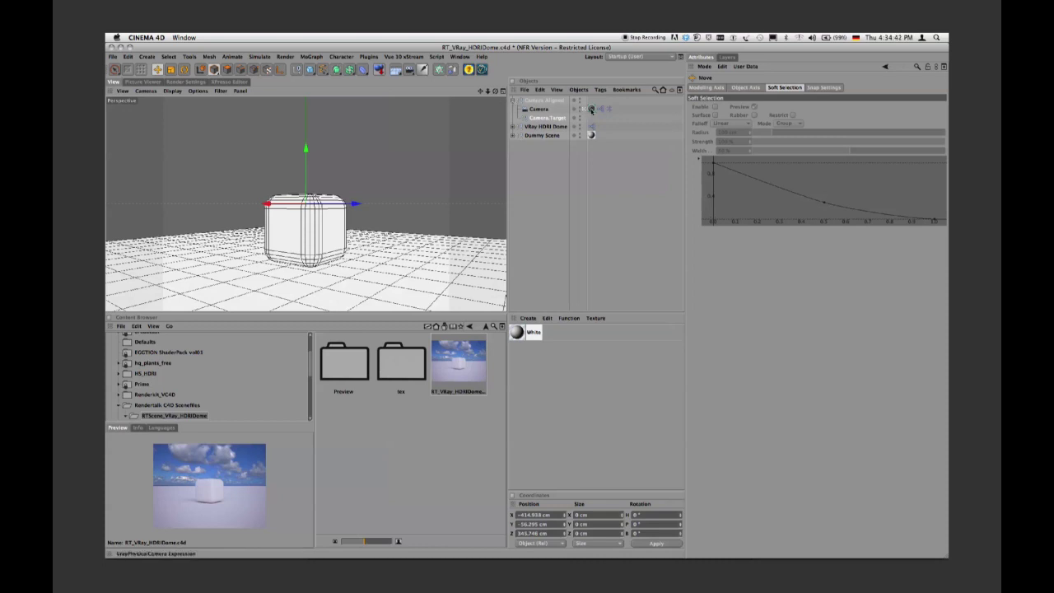
- Show the lens parameters of the camera's VRayPhysicalCamera tag and view the cube from lower and higher camera angles
click(591, 109)
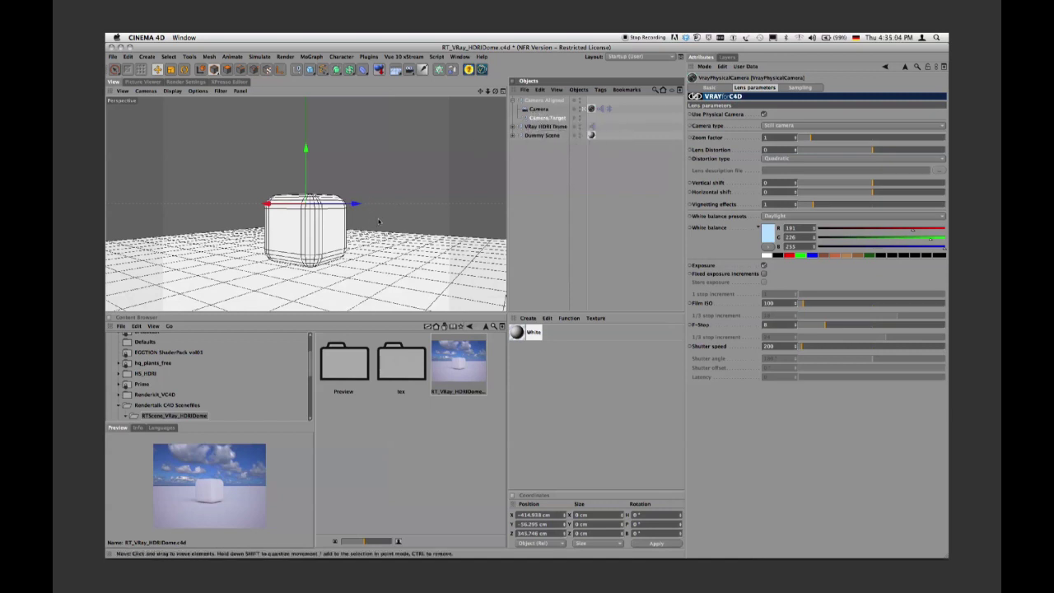
alt+middle_drag(379, 221, 355, 216)
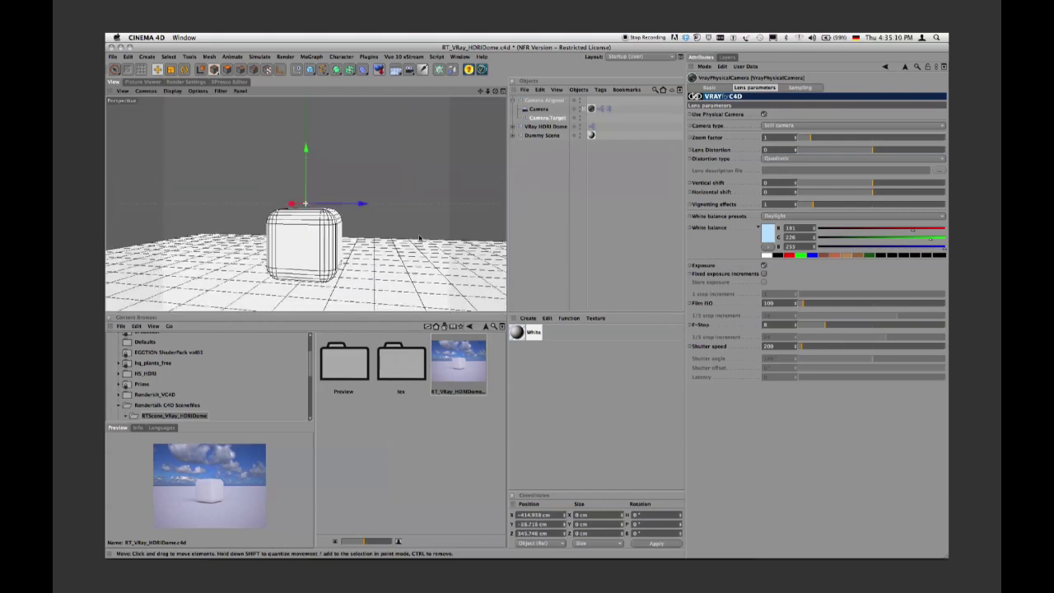
alt+middle_drag(338, 228, 358, 223)
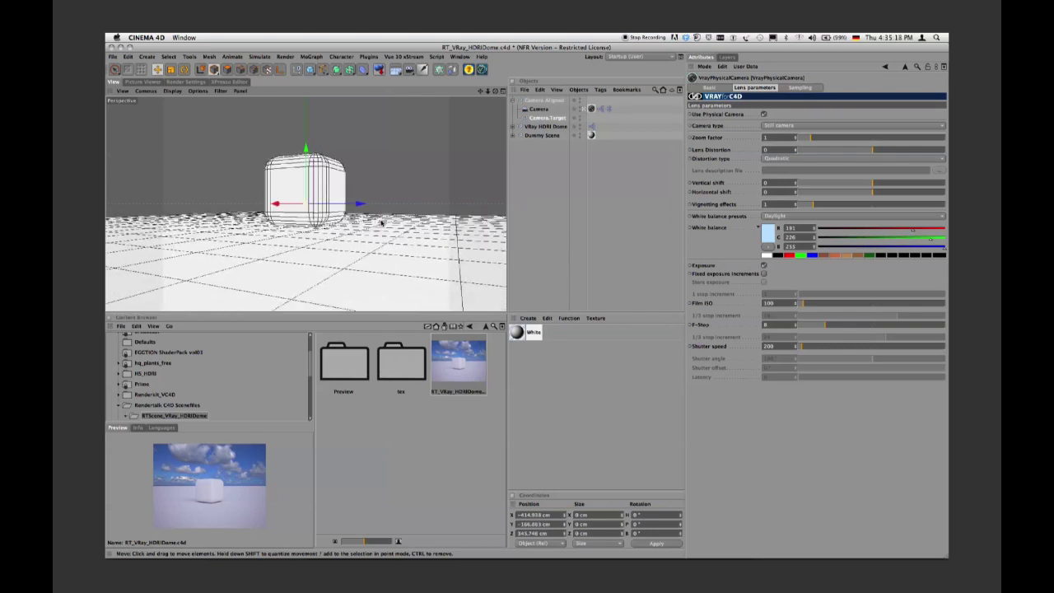
alt+middle_drag(387, 224, 430, 226)
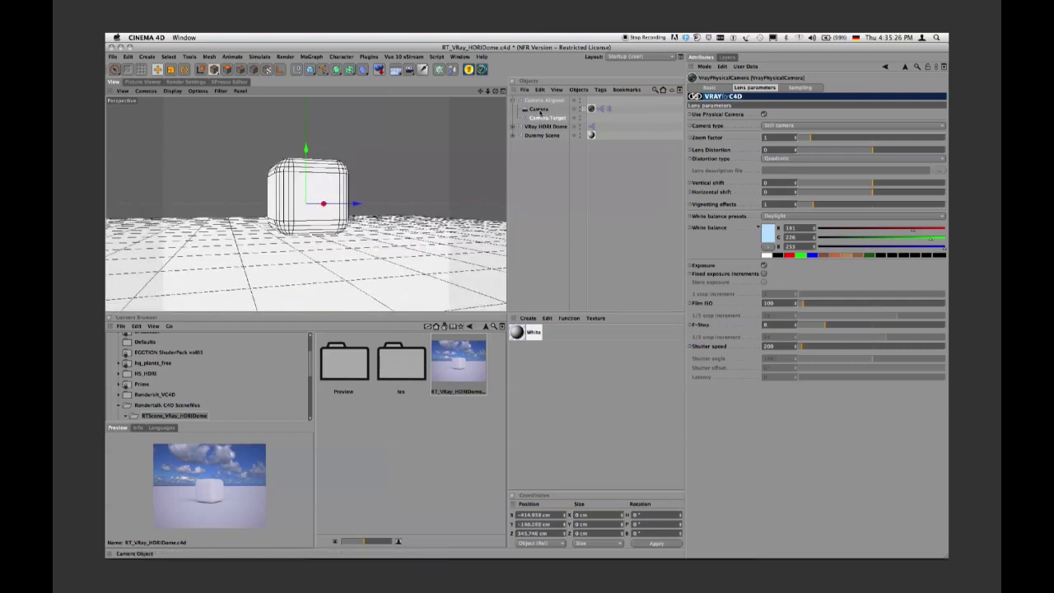
- Examine the node setup of the Camera's XPresso tag and return to the perspective viewport
double_click(591, 107)
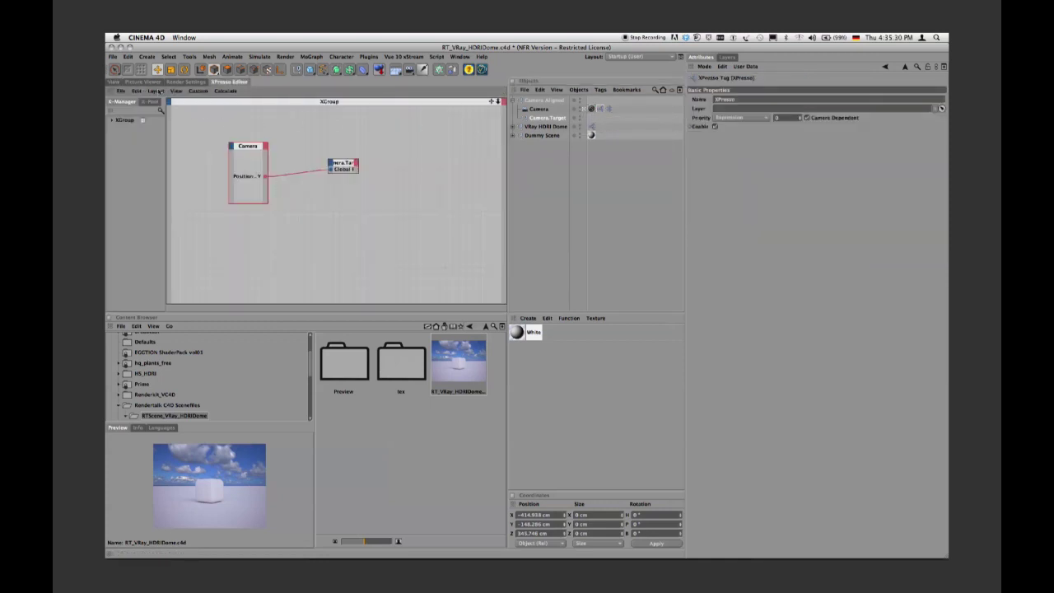
click(114, 82)
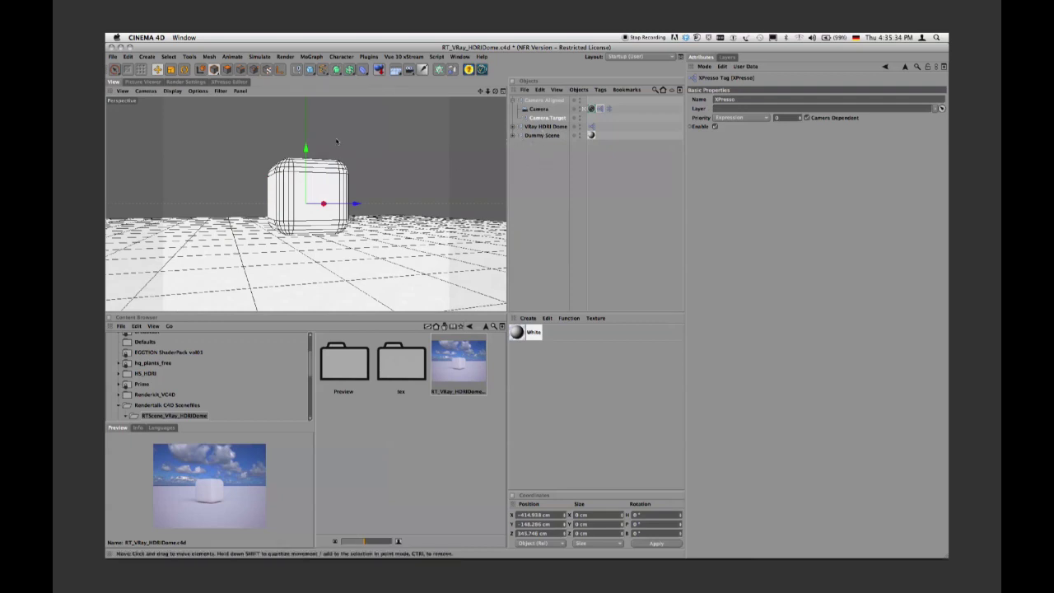
- Undo the last view changes in the perspective view and render the scene to the Picture Viewer, fitting the whole image
click(126, 90)
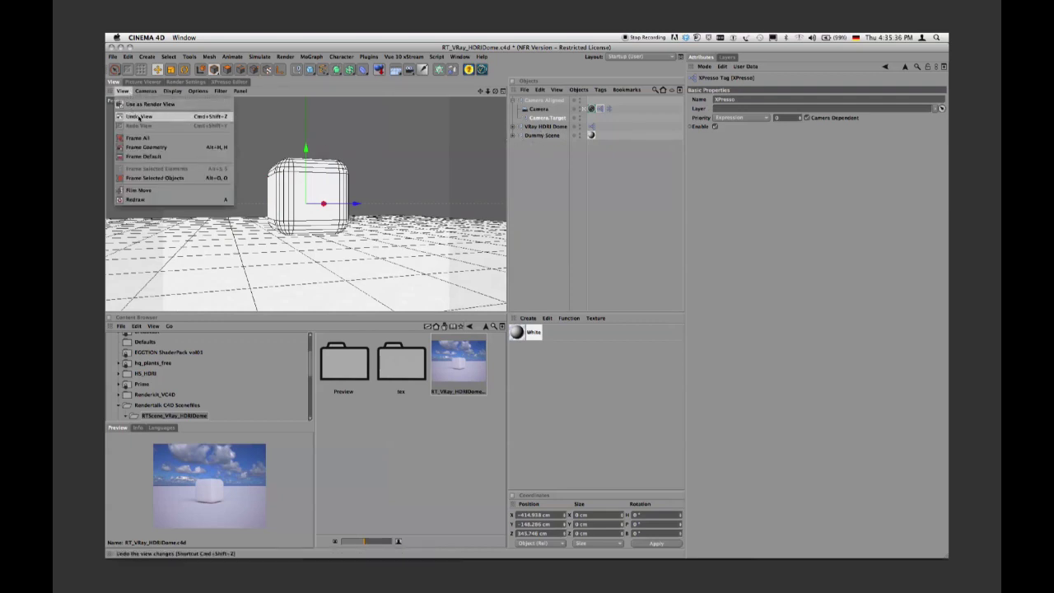
click(138, 118)
click(122, 91)
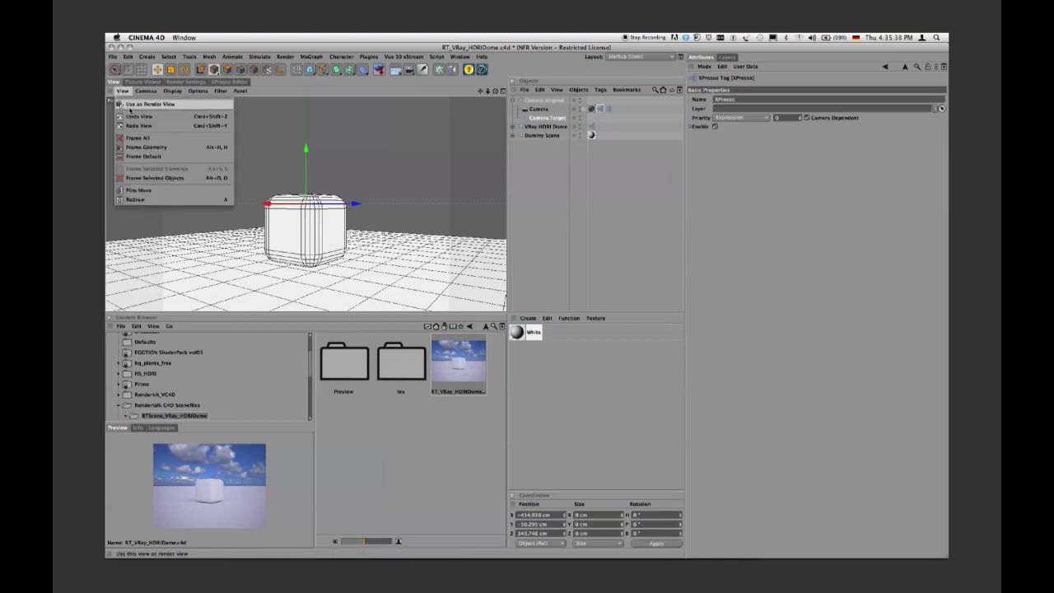
click(138, 117)
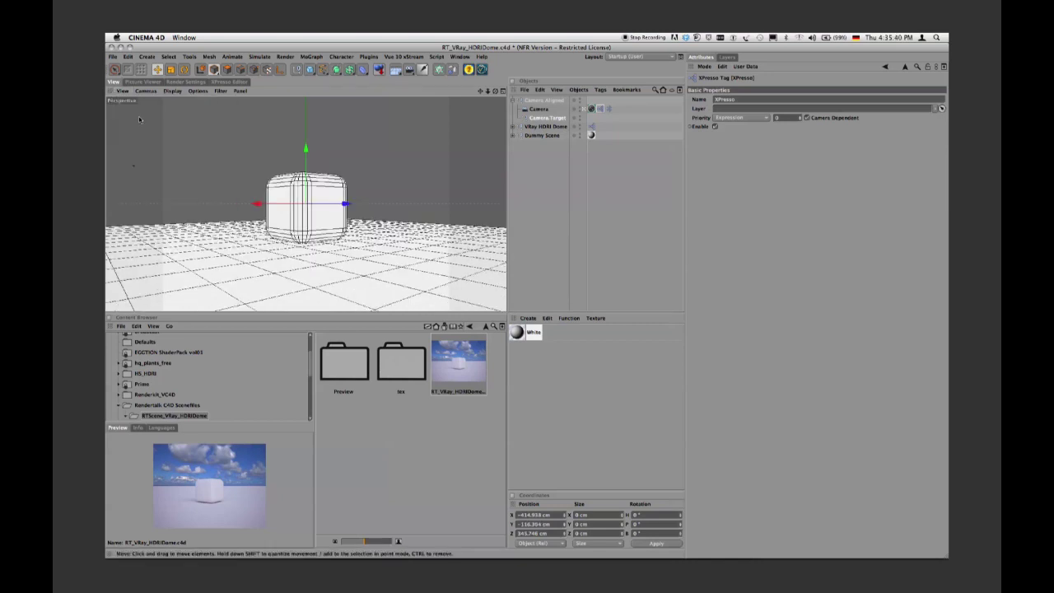
key(super+shift+z)
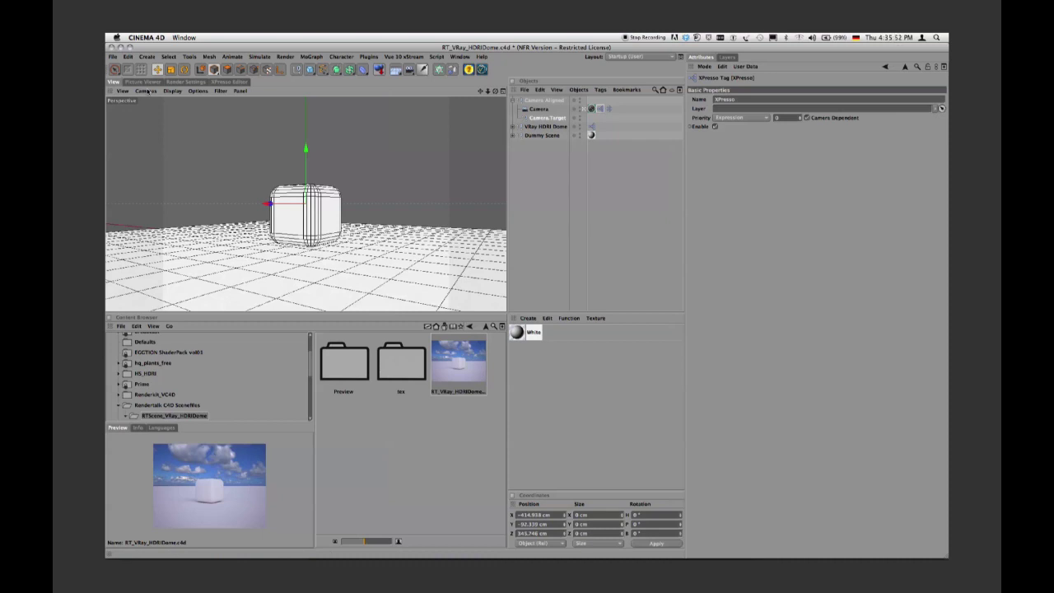
key(shift+r)
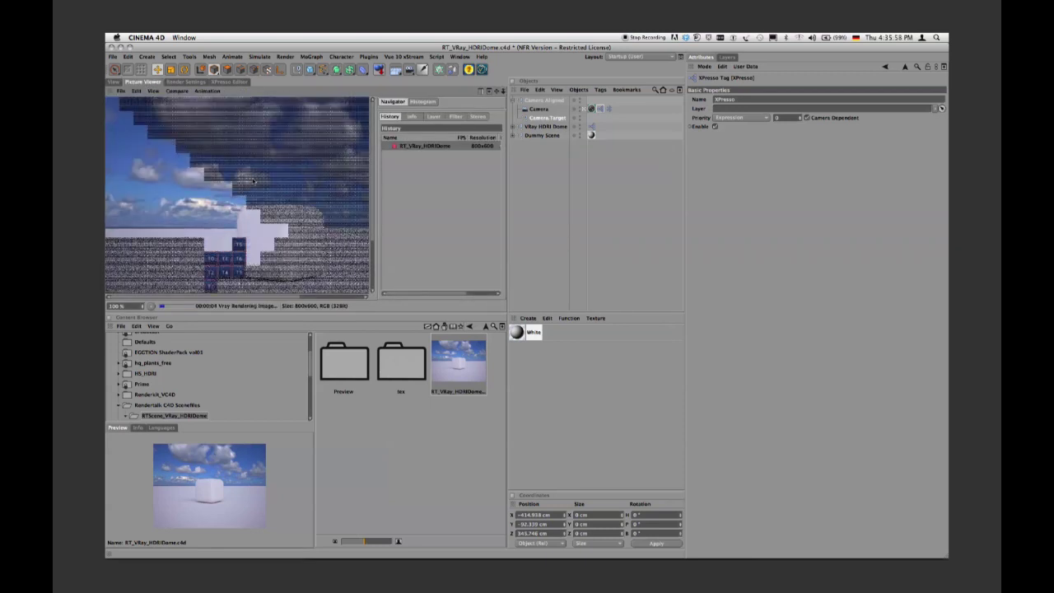
scroll(252, 178, down, 1)
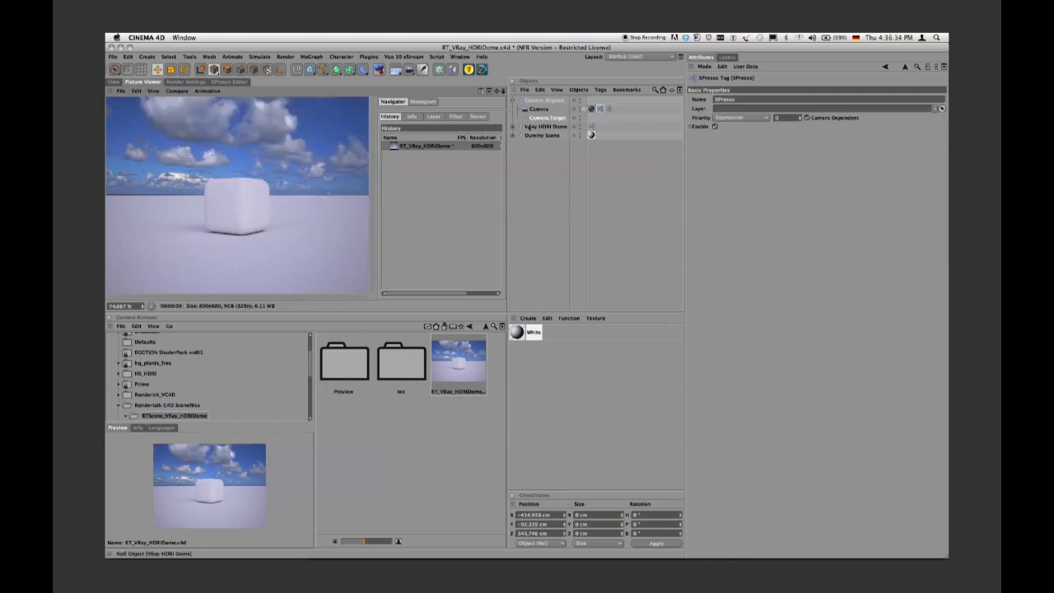
- Expand the VRay HDRI Dome group and examine the Dome HDRI light's general settings and its VrayLight tag's common and area light settings
click(513, 127)
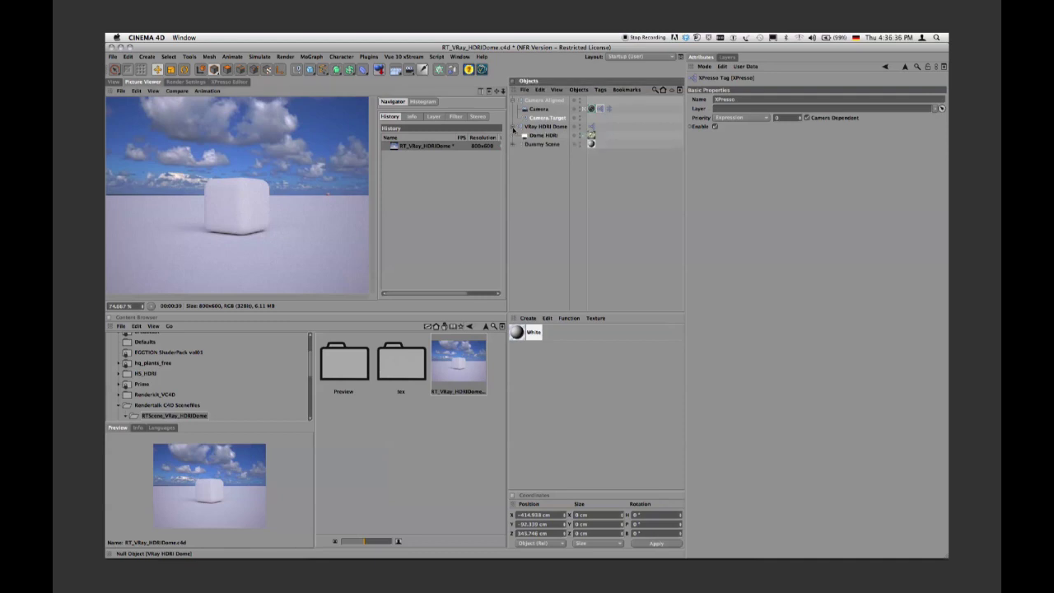
click(543, 135)
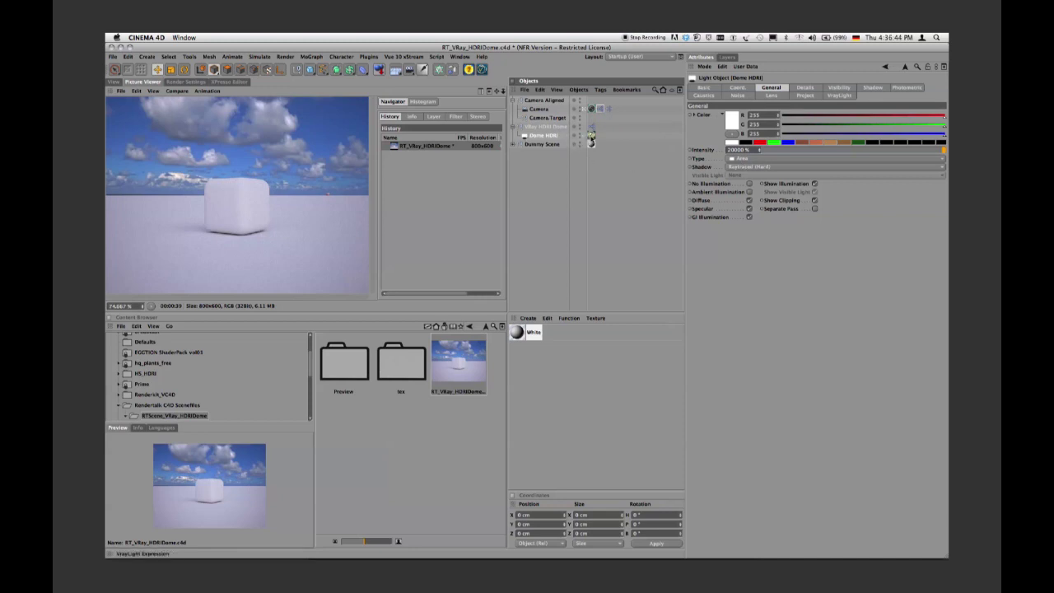
click(591, 136)
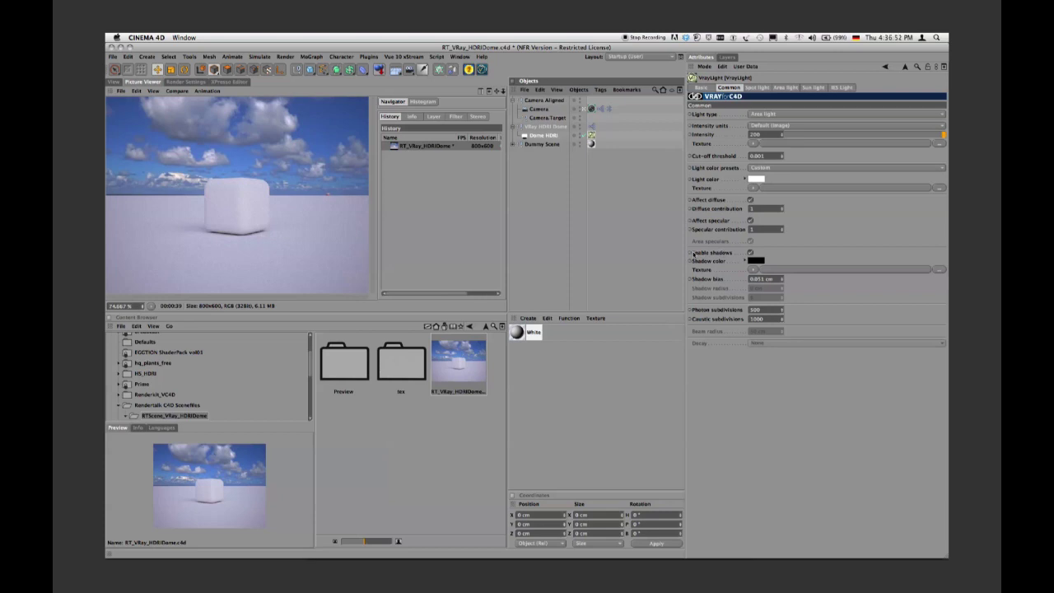
click(784, 87)
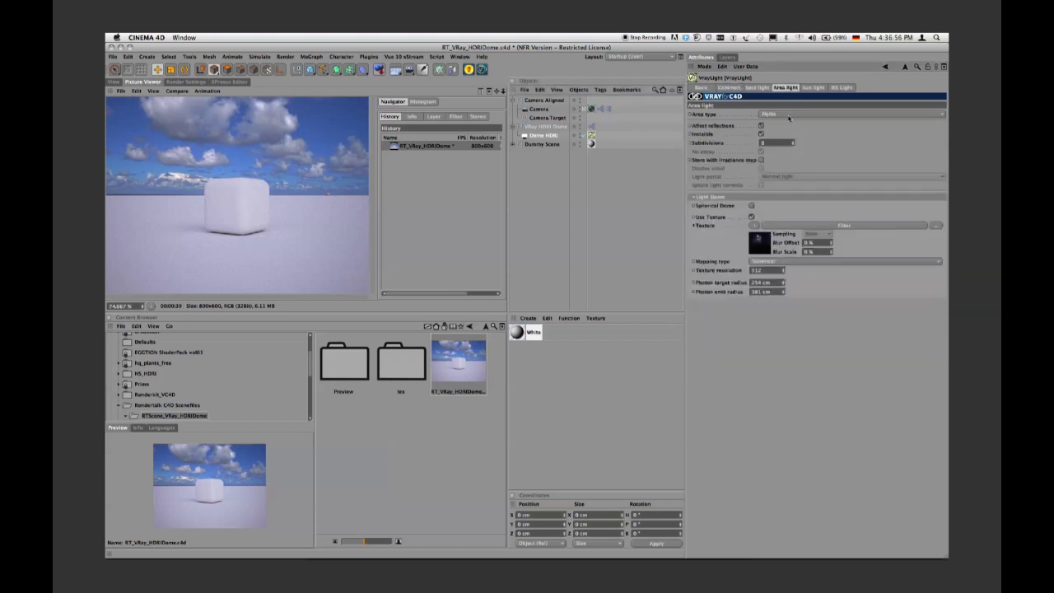
drag(788, 118, 772, 116)
- Inspect the Filter shader and its HDR bitmap in the light dome texture, returning to the area light settings
click(761, 245)
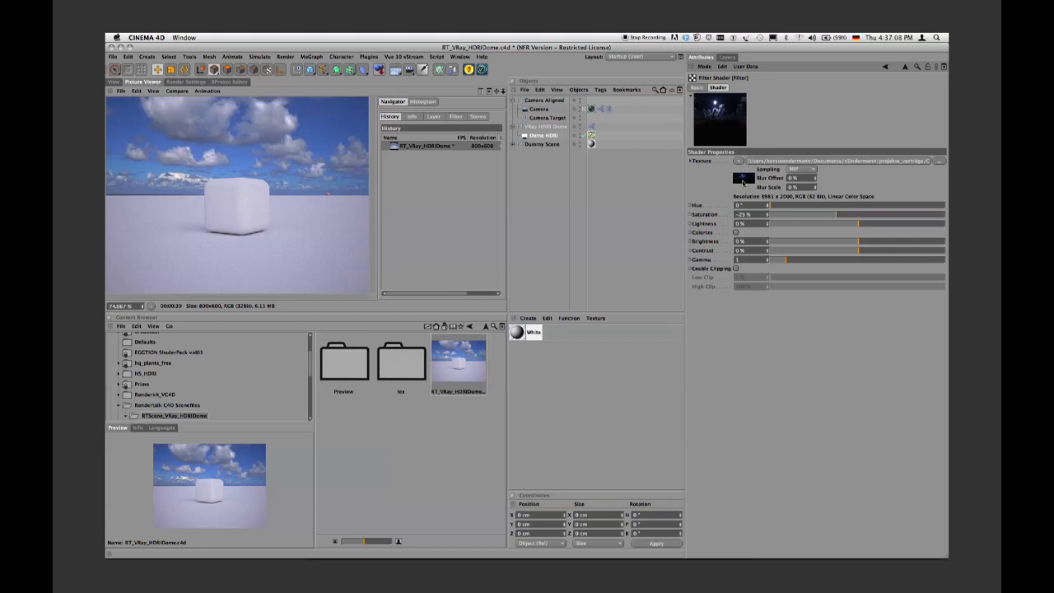
click(744, 179)
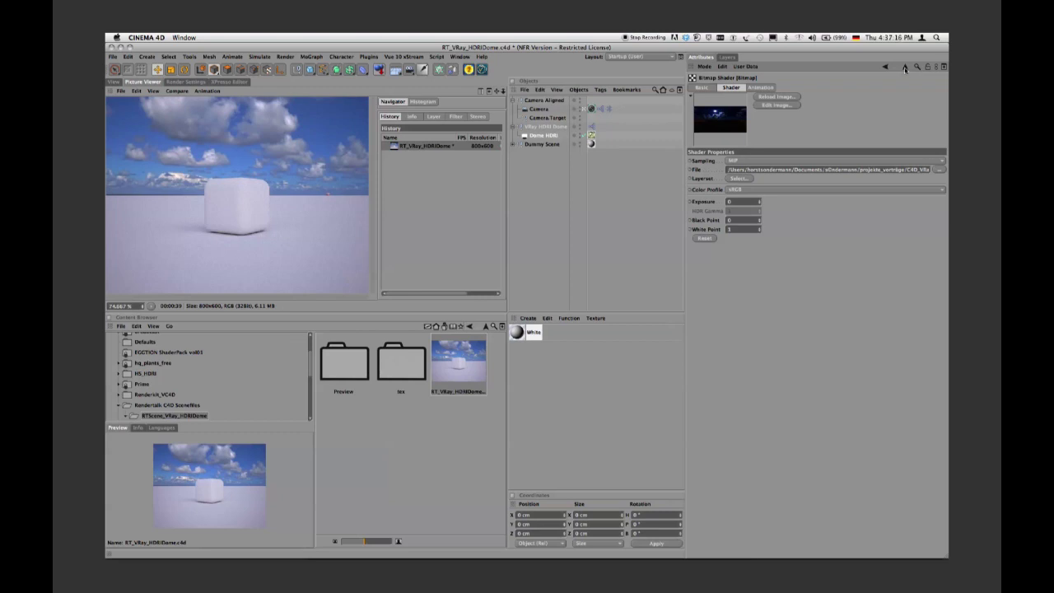
click(904, 67)
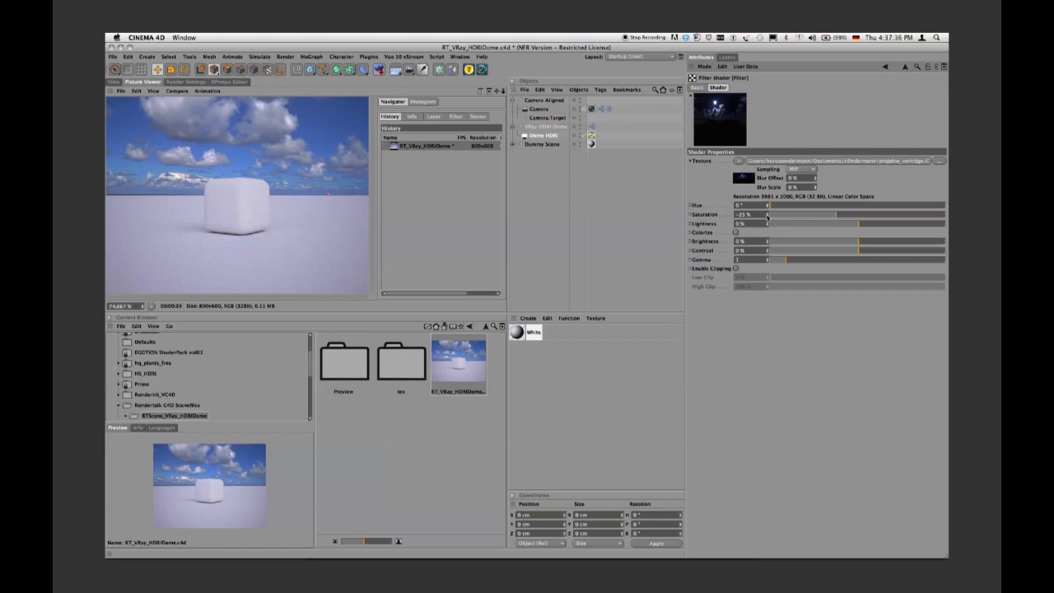
click(904, 68)
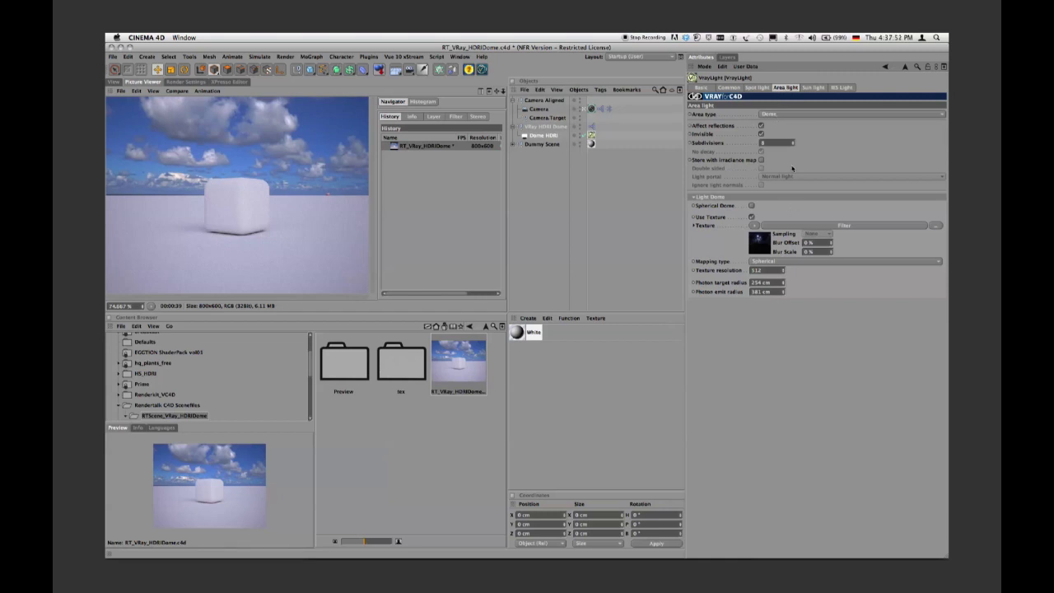
- Check the coordinates of the Dome HDRI light and return to the area light settings of its VrayLight tag
click(543, 136)
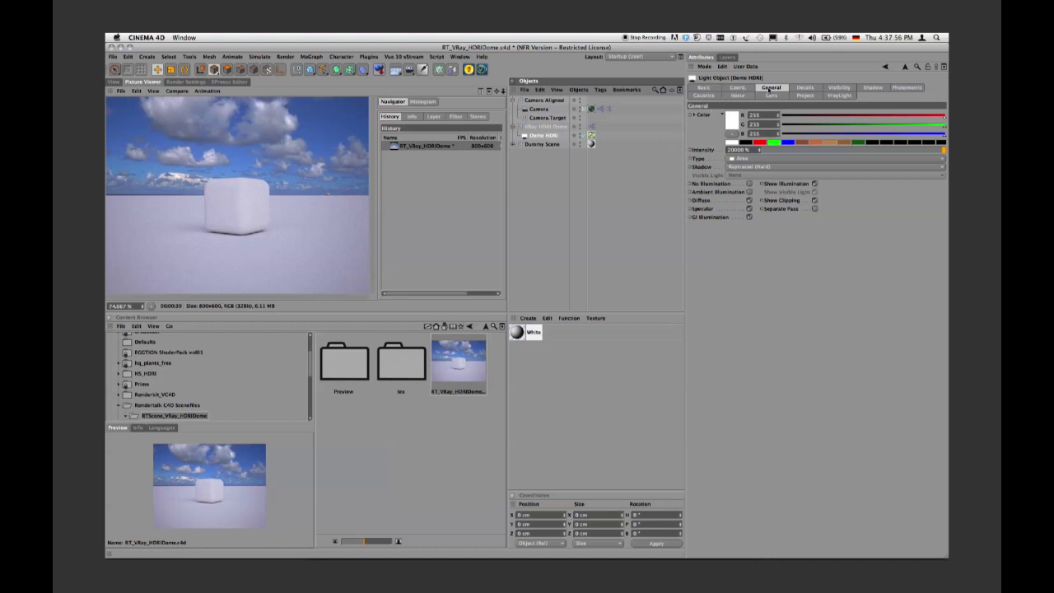
click(746, 88)
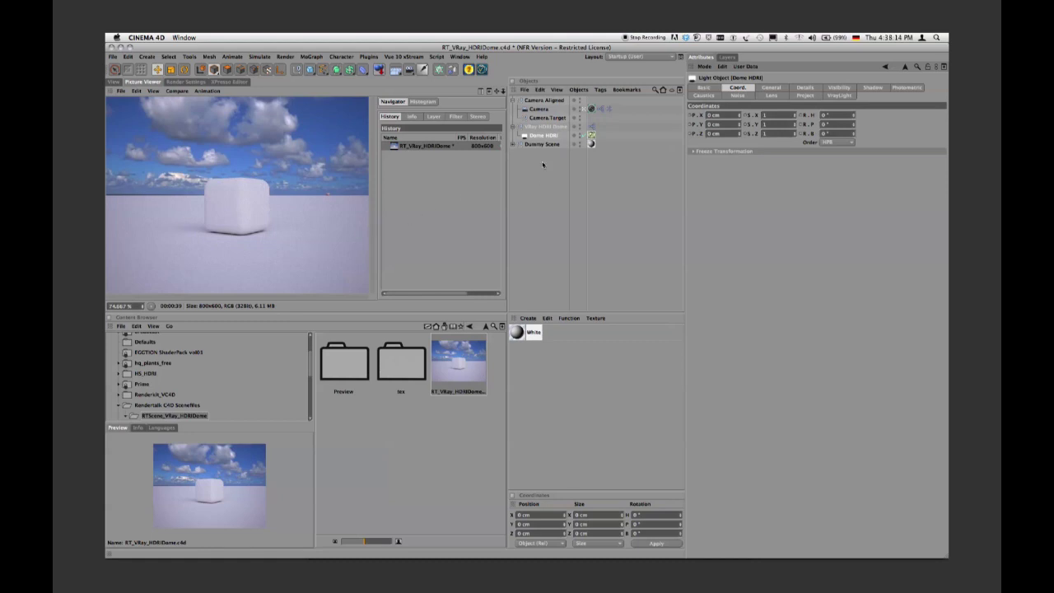
click(591, 135)
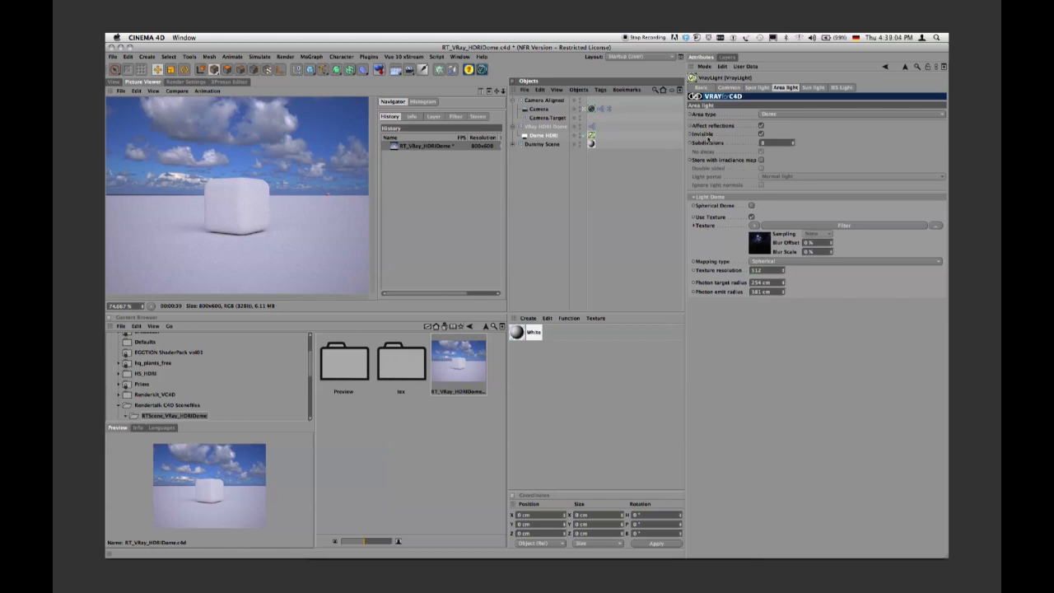
- Show the VrayBridge environment render settings and inspect the background texture's Filter shader and its bitmap
key(super+b)
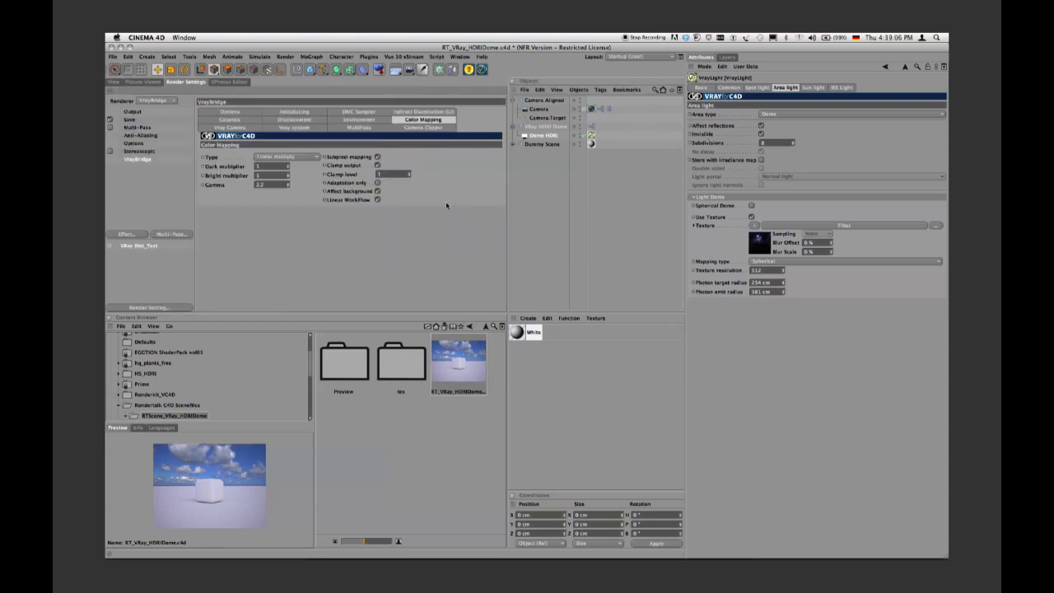
click(358, 120)
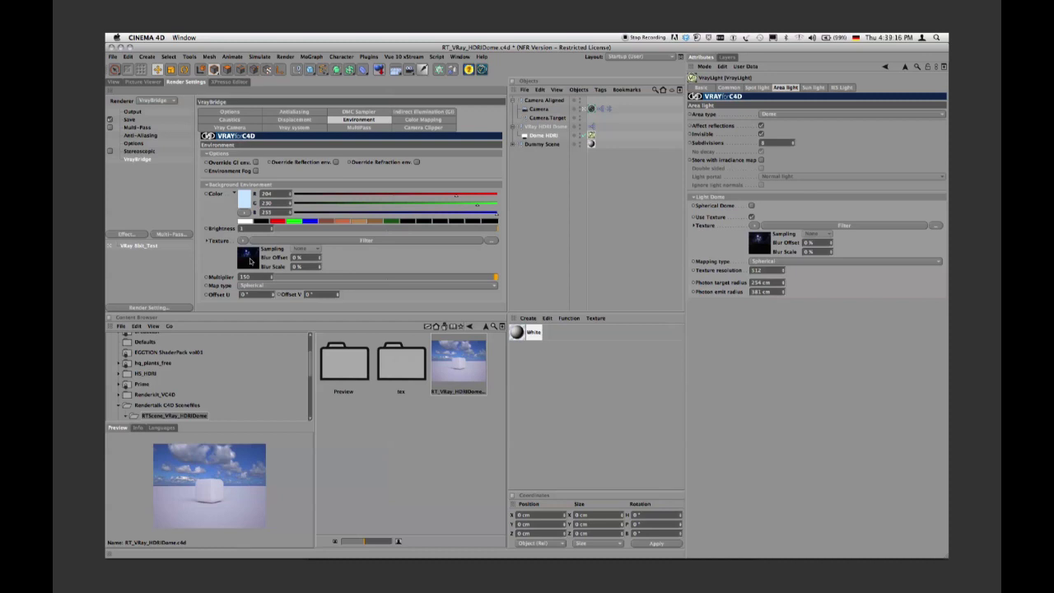
click(249, 257)
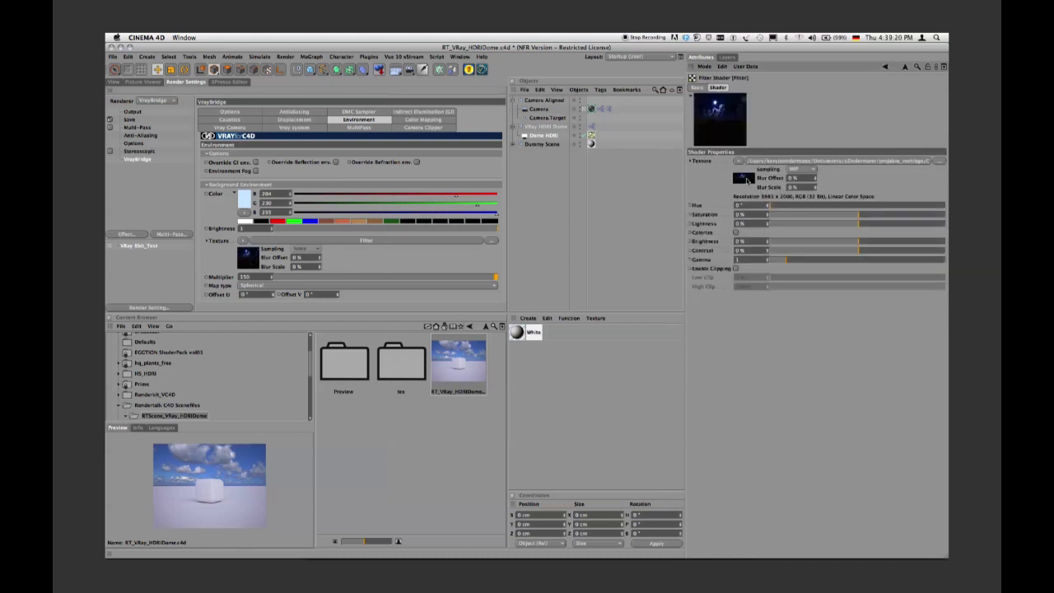
click(745, 178)
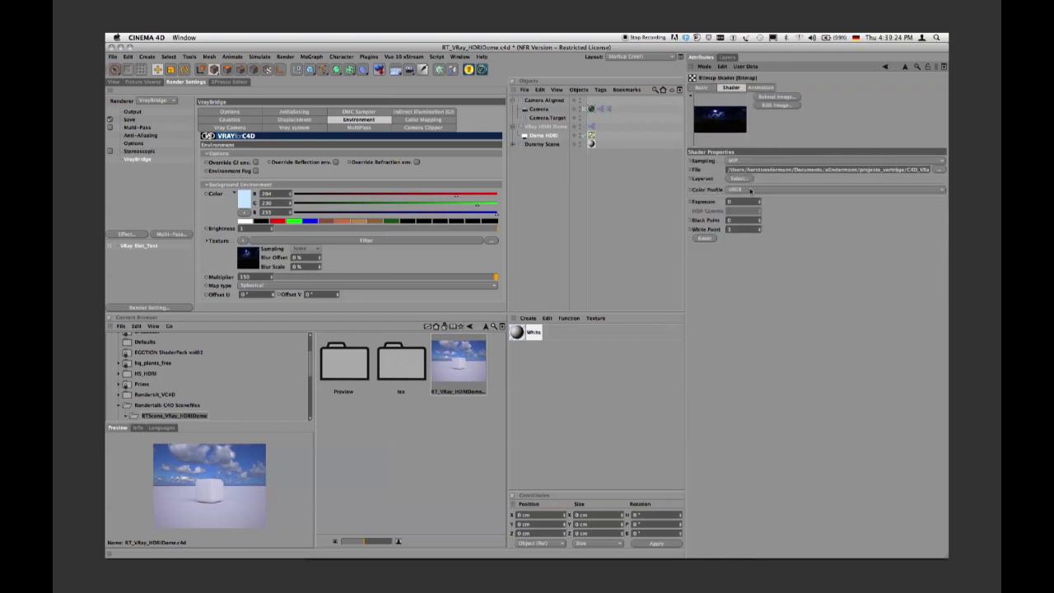
mouse_move(706, 126)
click(904, 67)
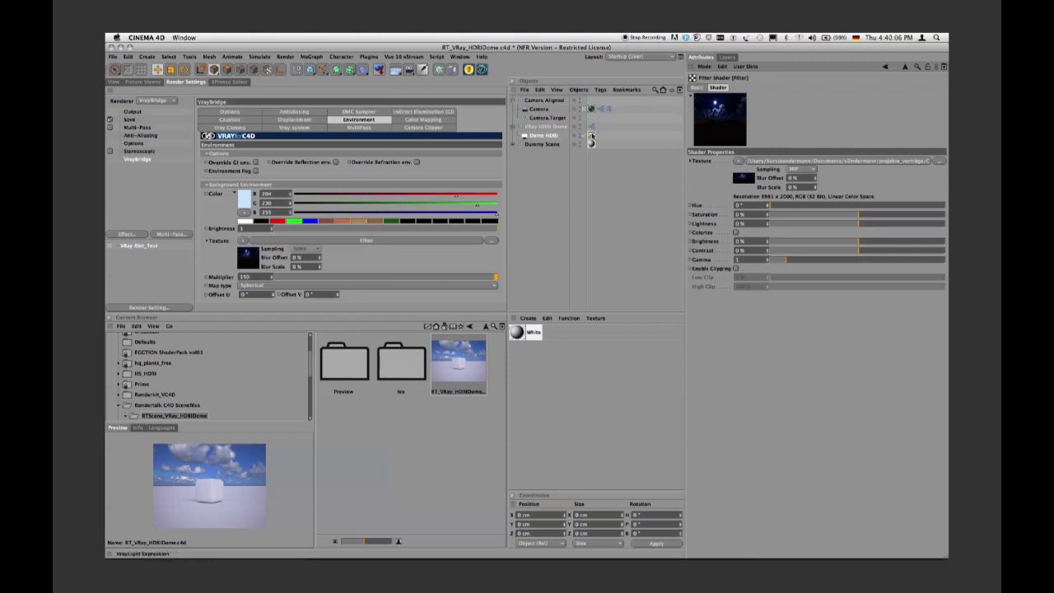
- Review the common settings of the VrayLight tag and show the HDRI Dome controls of the VRay HDRI Dome null
click(591, 135)
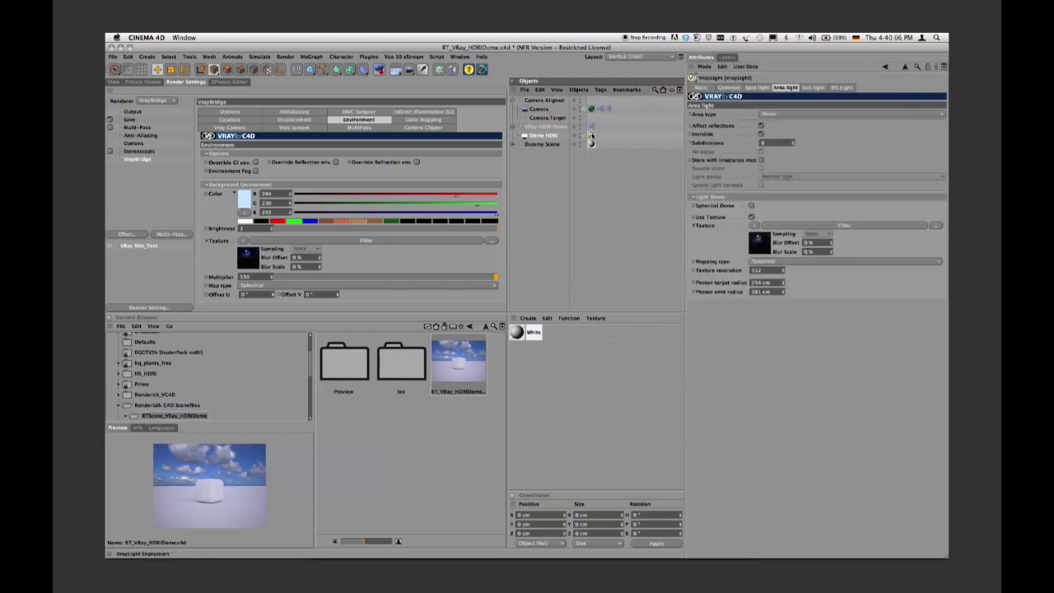
click(728, 87)
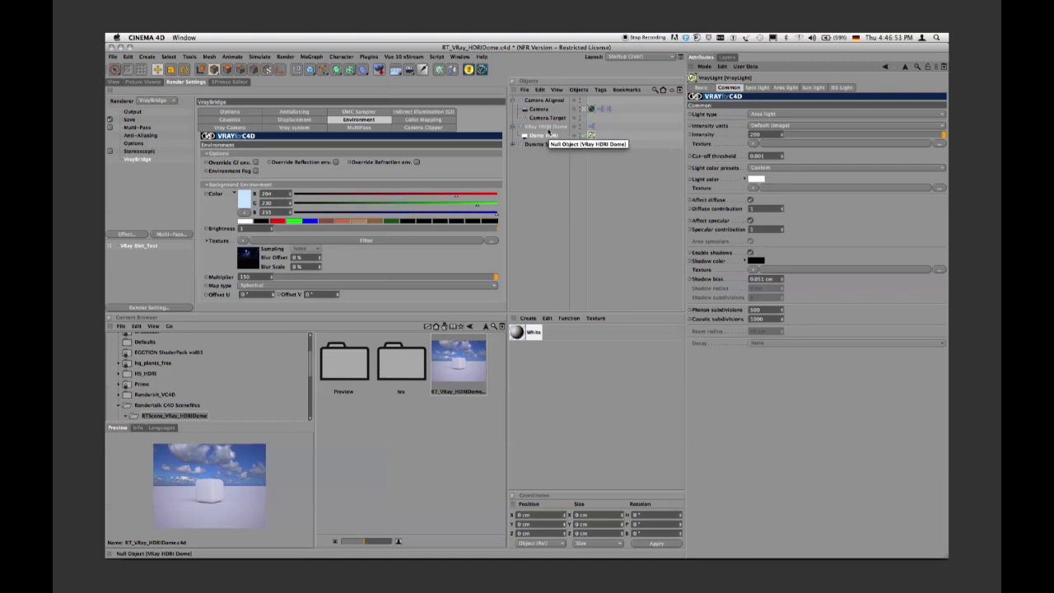
click(547, 128)
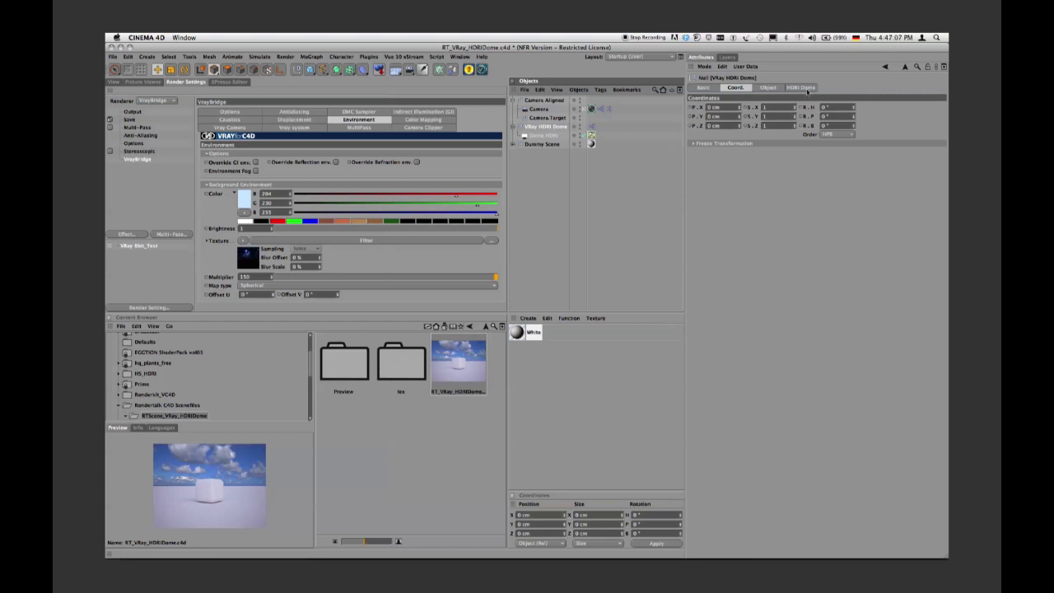
click(805, 88)
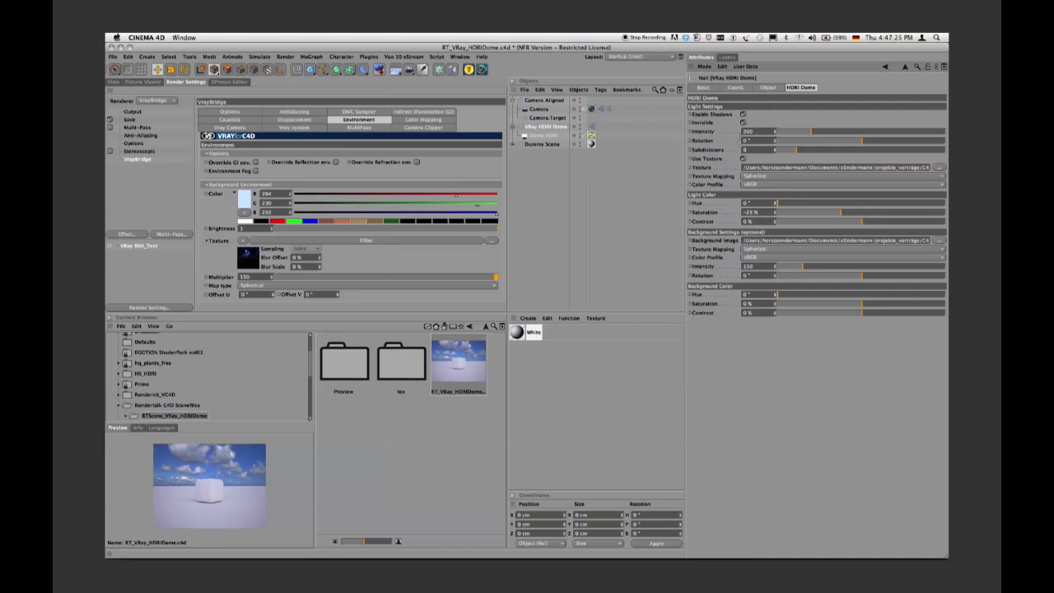
- Try out the HDRI Dome light controls, return the subdivisions to 8, and open the texture file chooser without picking a file
click(743, 114)
drag(774, 150, 815, 149)
click(745, 150)
text(12)
key(BackSpace)
key(BackSpace)
text(8)
key(Return)
click(938, 167)
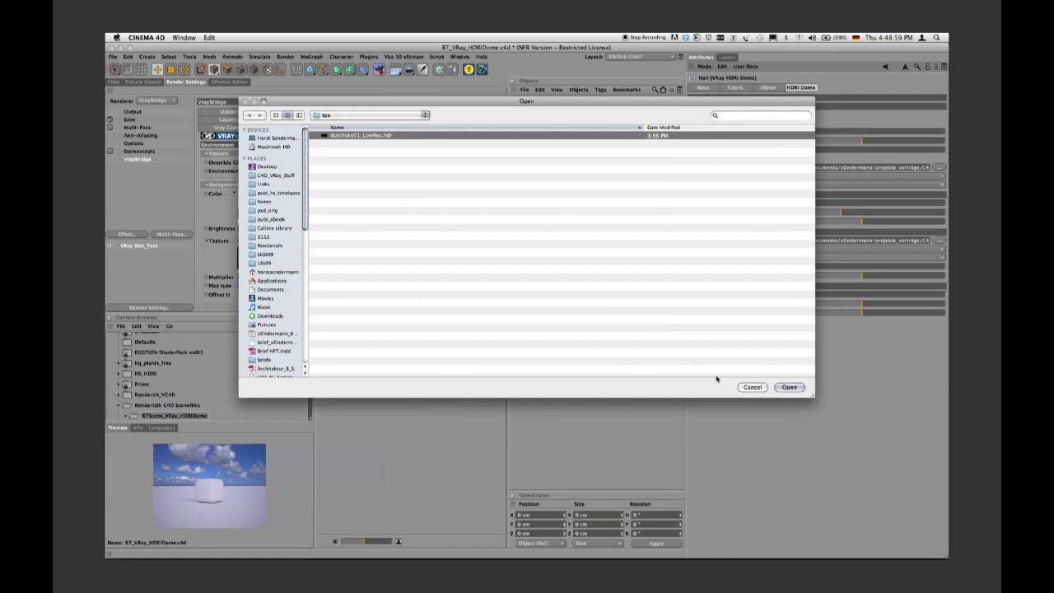
click(752, 387)
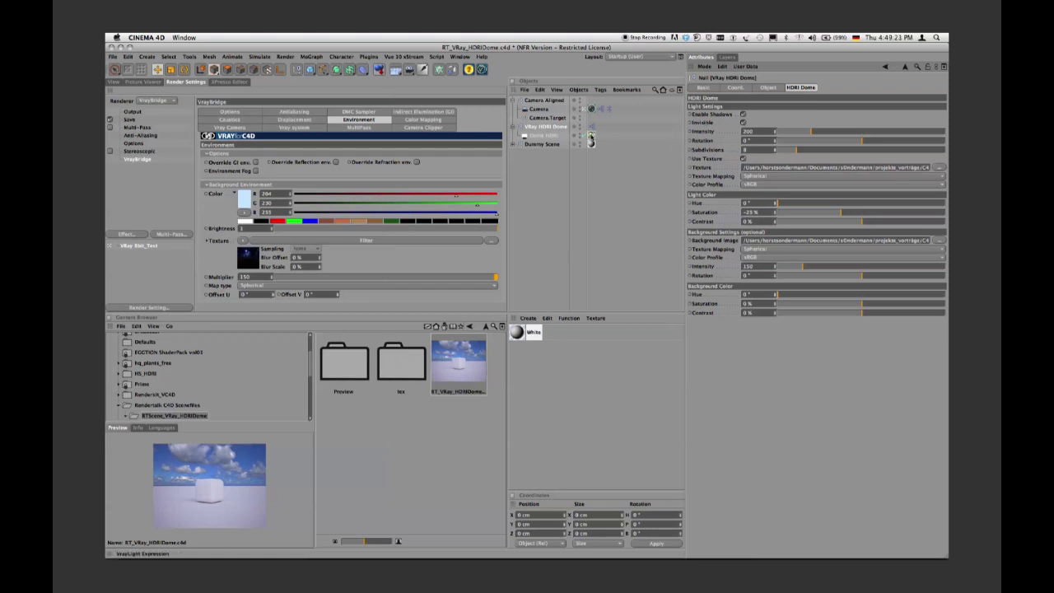
- Compare the VrayLight tag's common intensity, area light and Filter shader settings with the HDRI Dome controls
click(591, 135)
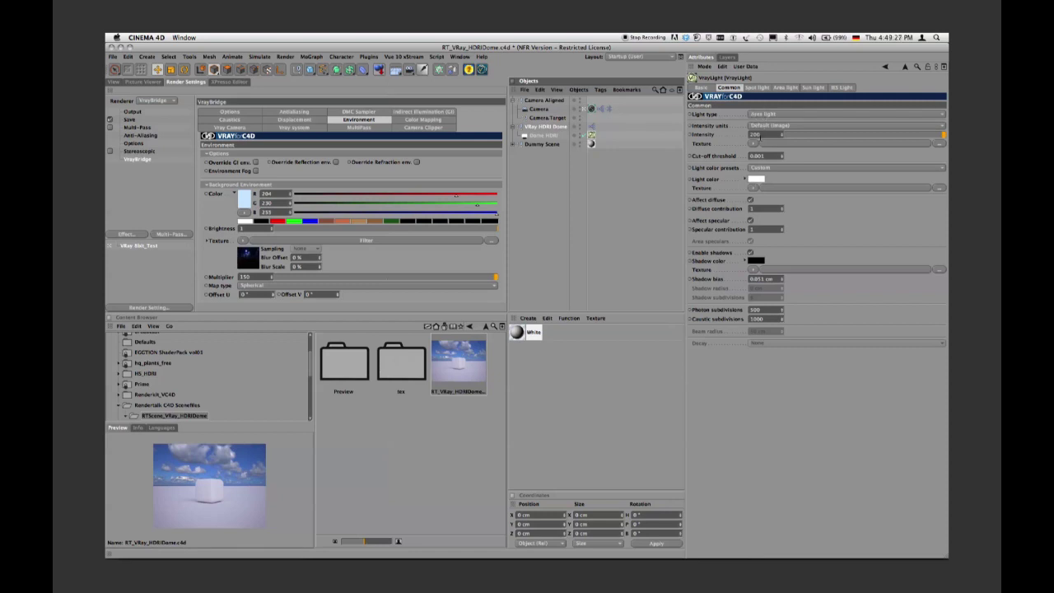
click(781, 88)
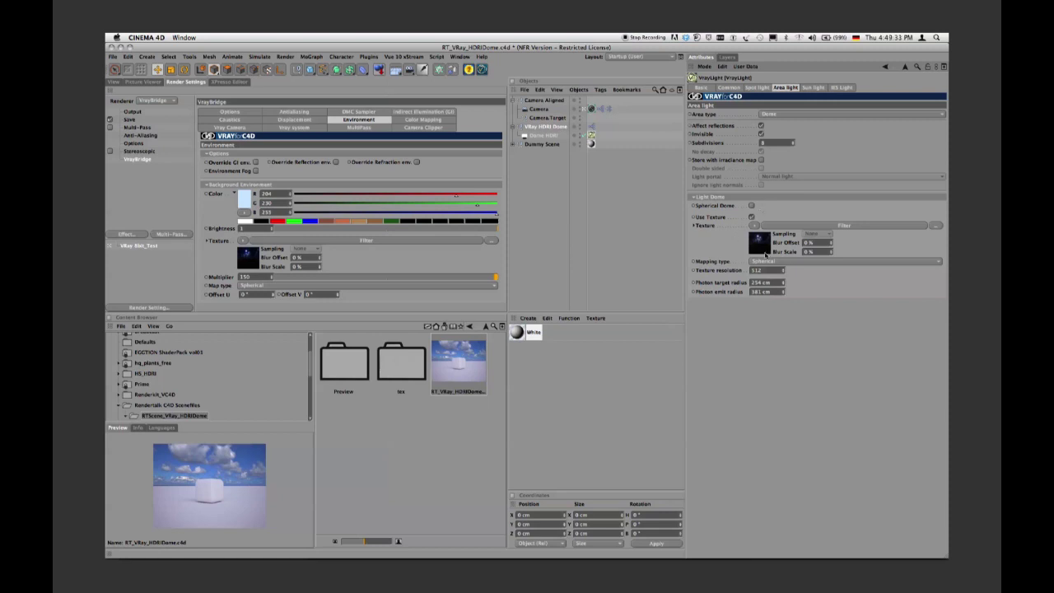
click(764, 251)
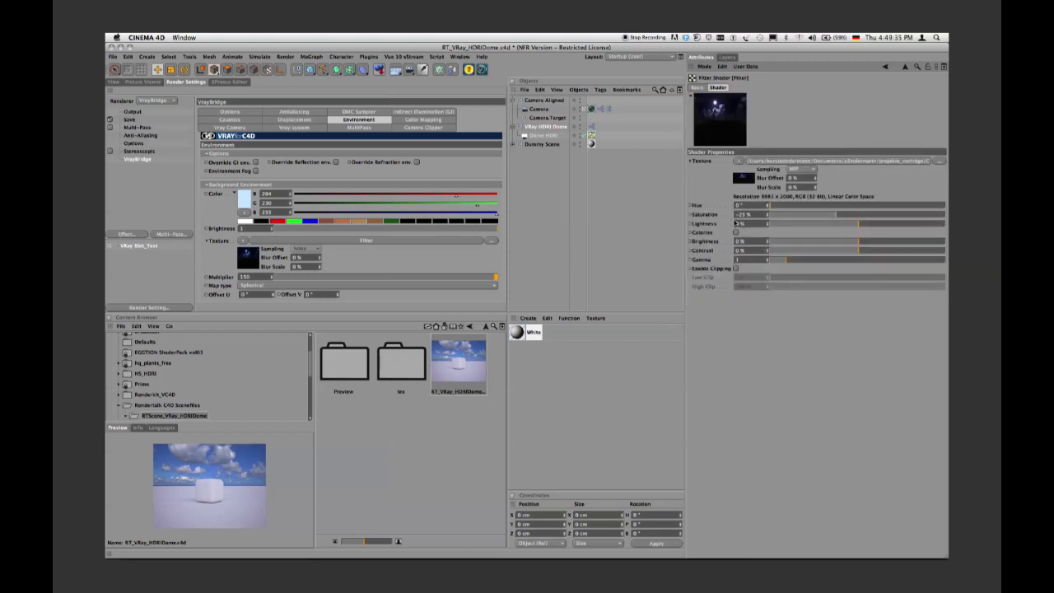
click(905, 67)
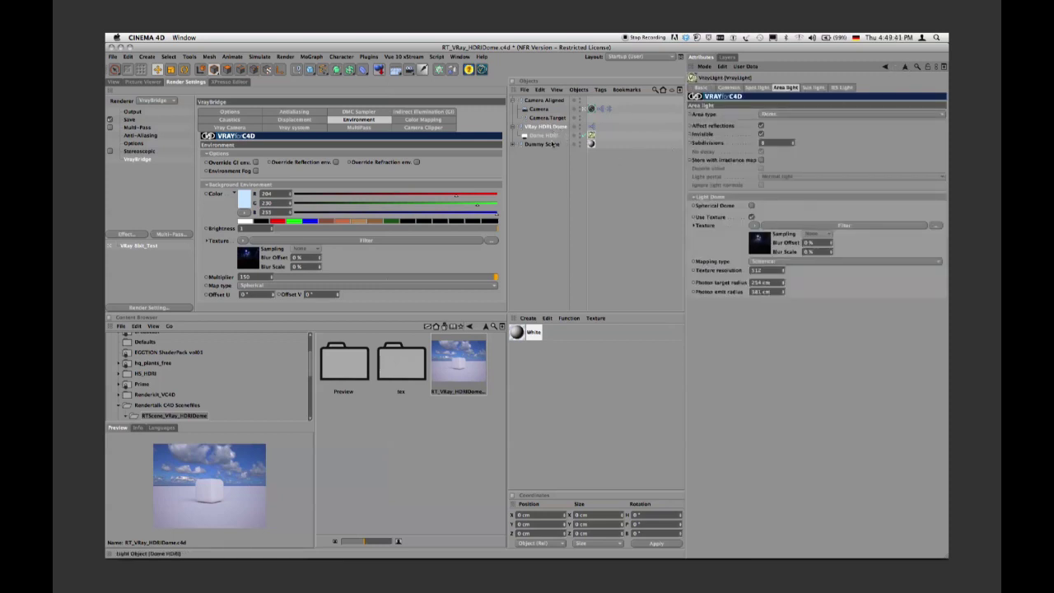
- Check the Dome HDRI light's coordinates and show the VRay HDRI Dome null's coordinates together with its HDRI Dome controls
click(549, 136)
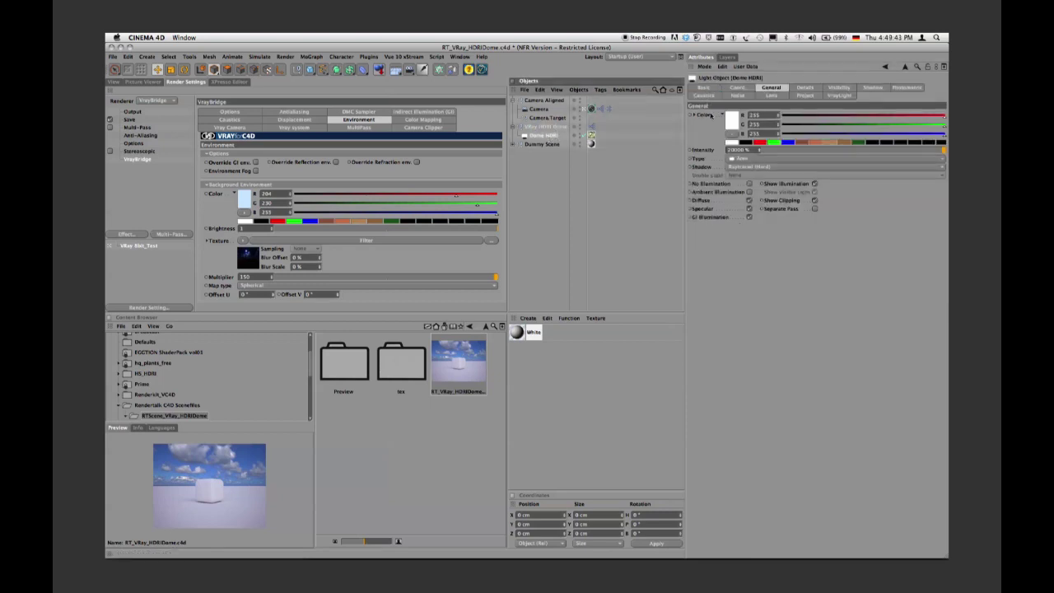
click(738, 88)
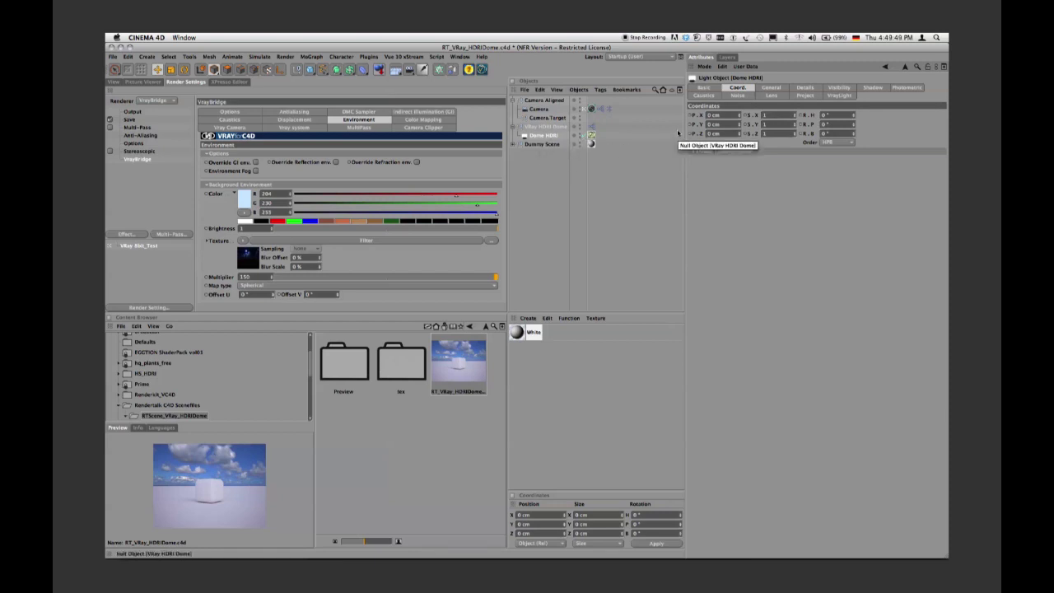
click(545, 127)
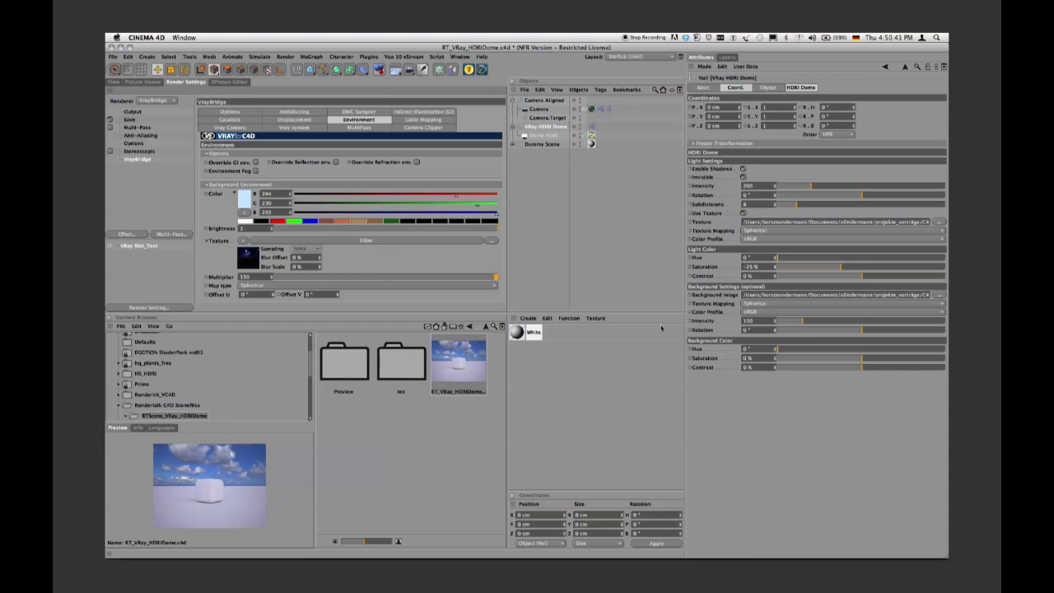
- Render the scene with the HDRI Dome's light saturation at 0% in the Picture Viewer, and reset the saturation to its default
click(141, 85)
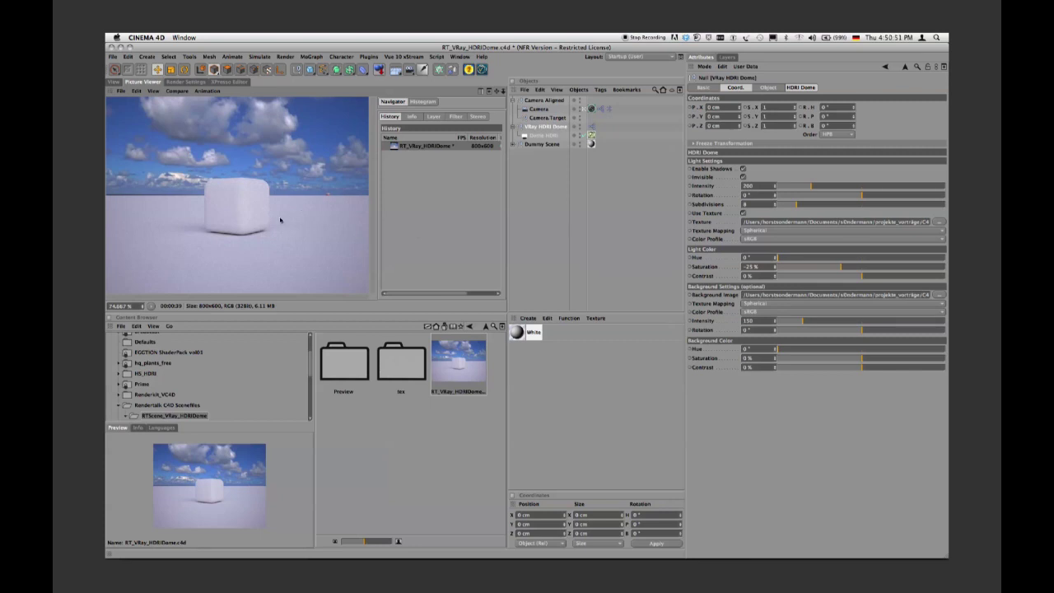
double_click(758, 268)
text(0)
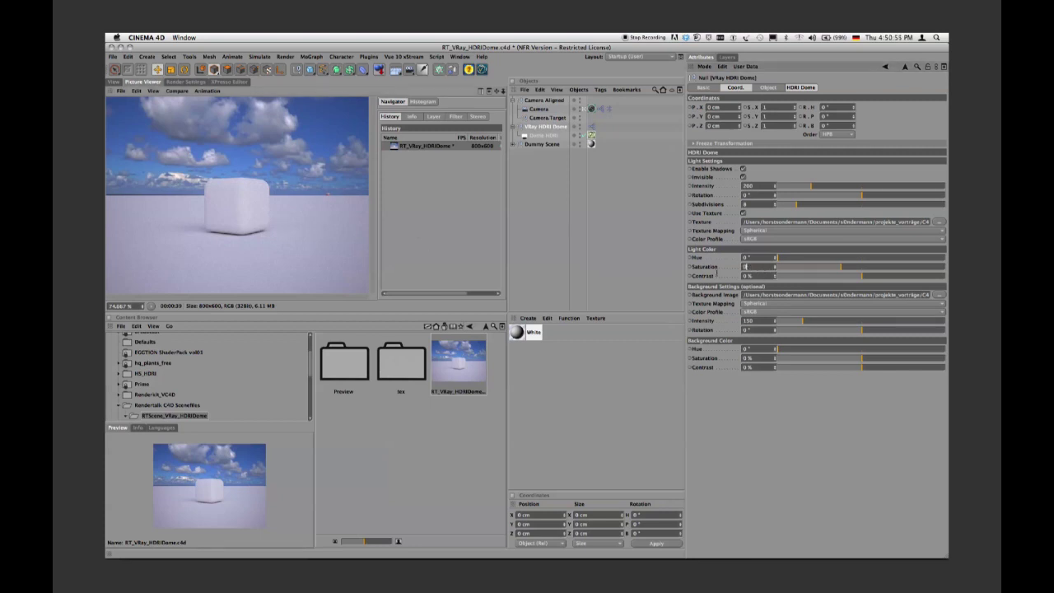
key(Return)
key(shift+r)
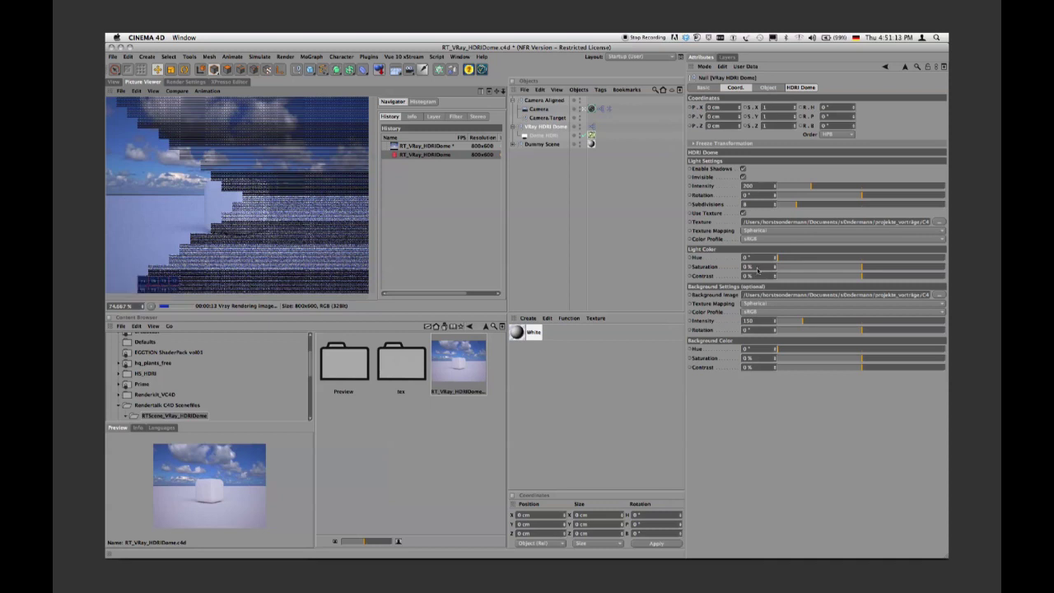
right_click(709, 267)
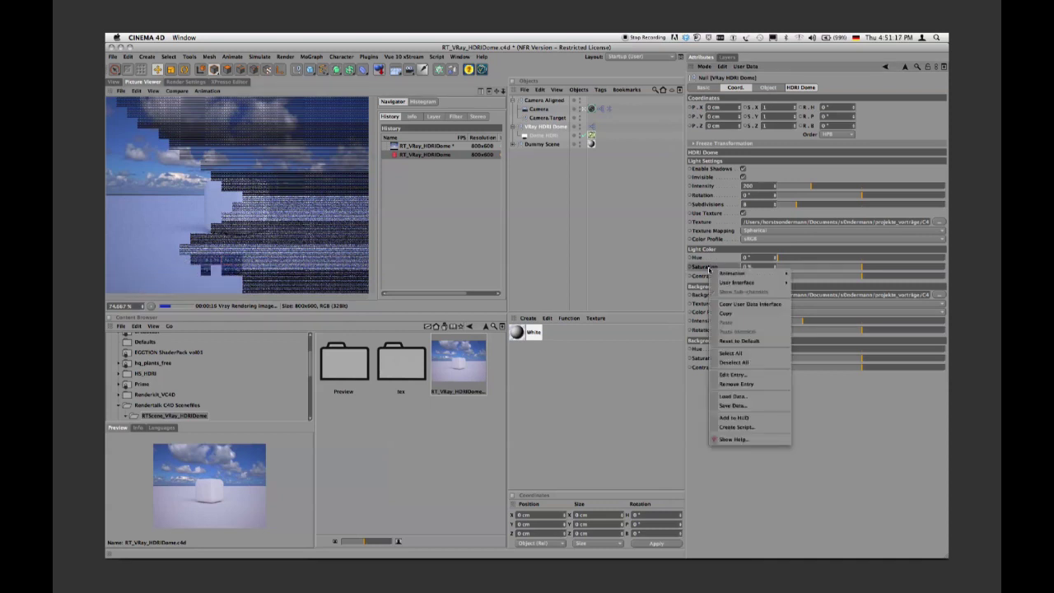
click(738, 340)
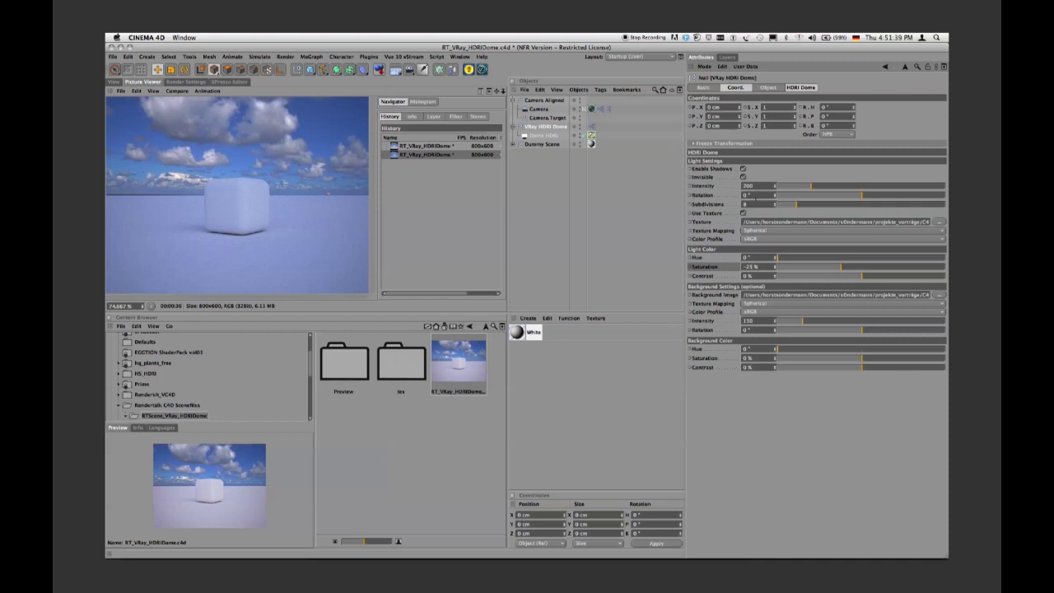
- Render the scene with the dome light's intensity raised to about 393, and reset the intensity to its default
drag(774, 189, 807, 189)
key(shift+r)
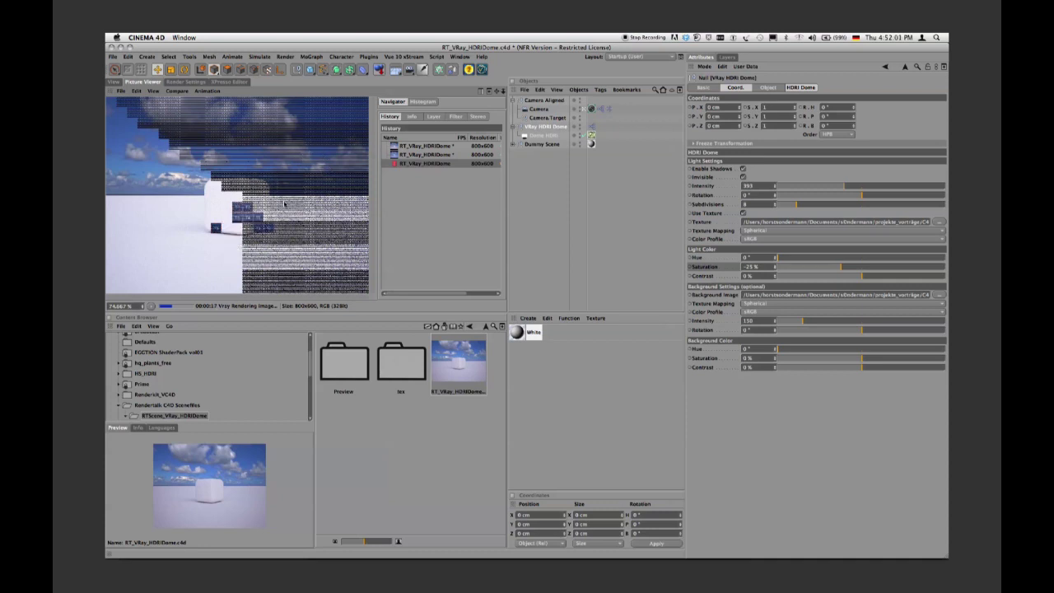
right_click(704, 188)
click(732, 260)
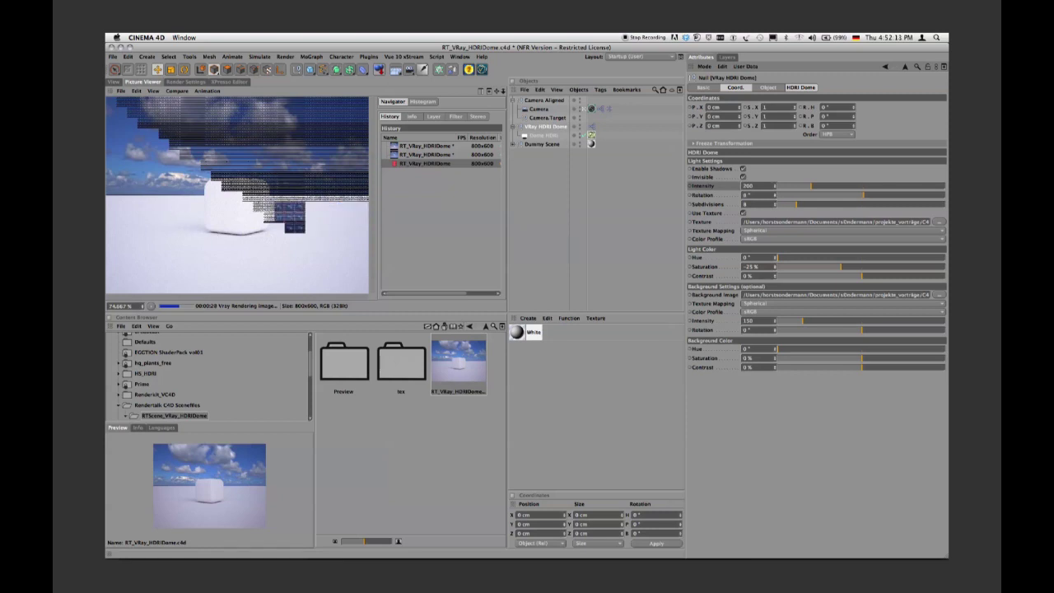
- Render the scene with the dome light rotated about 178°, and reset the rotation after trying about 197° in the perspective view
drag(774, 197, 831, 197)
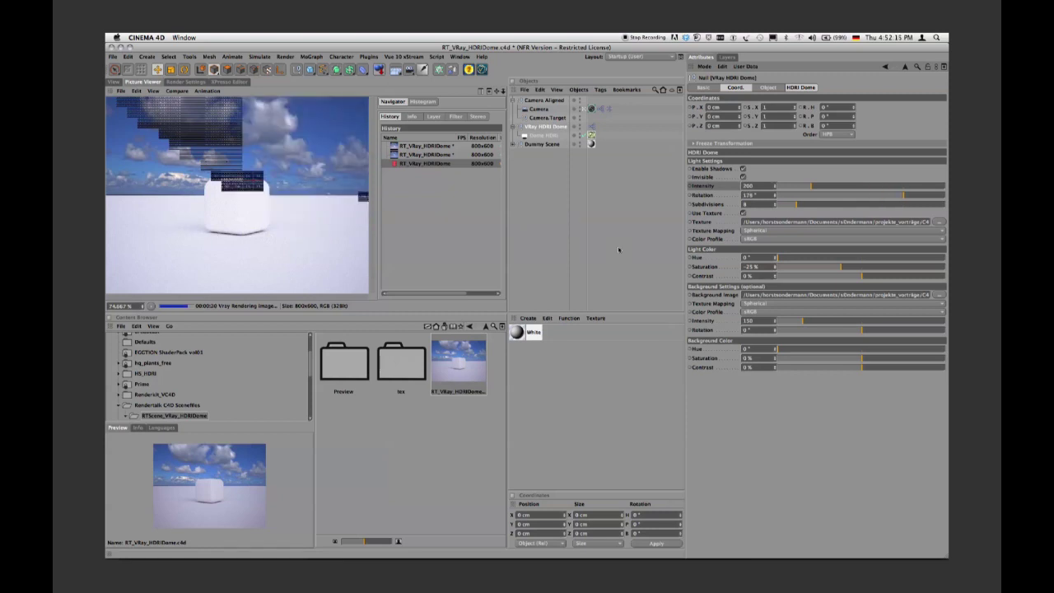
key(shift+r)
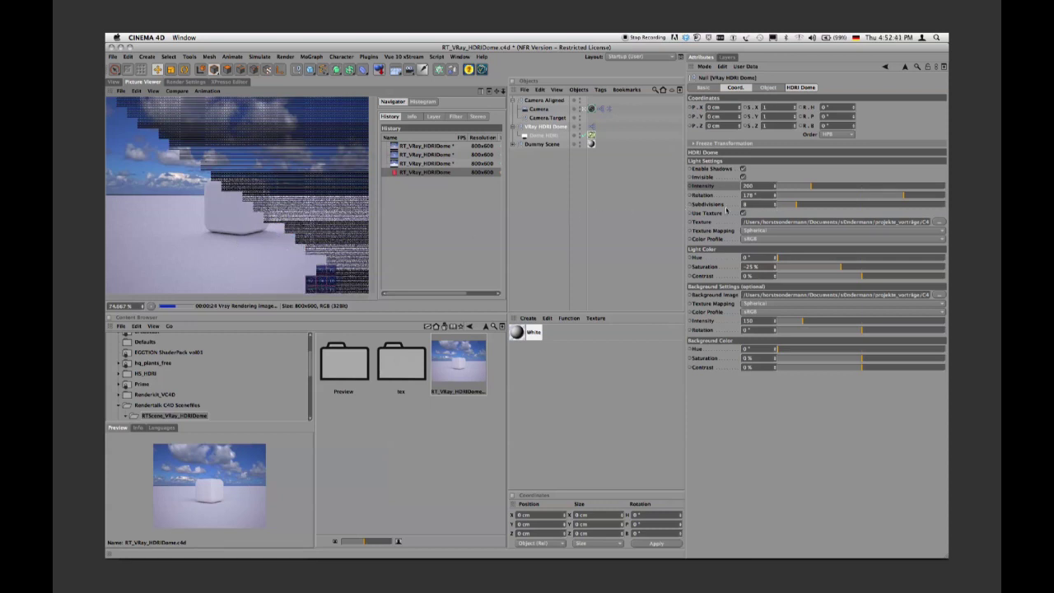
click(117, 82)
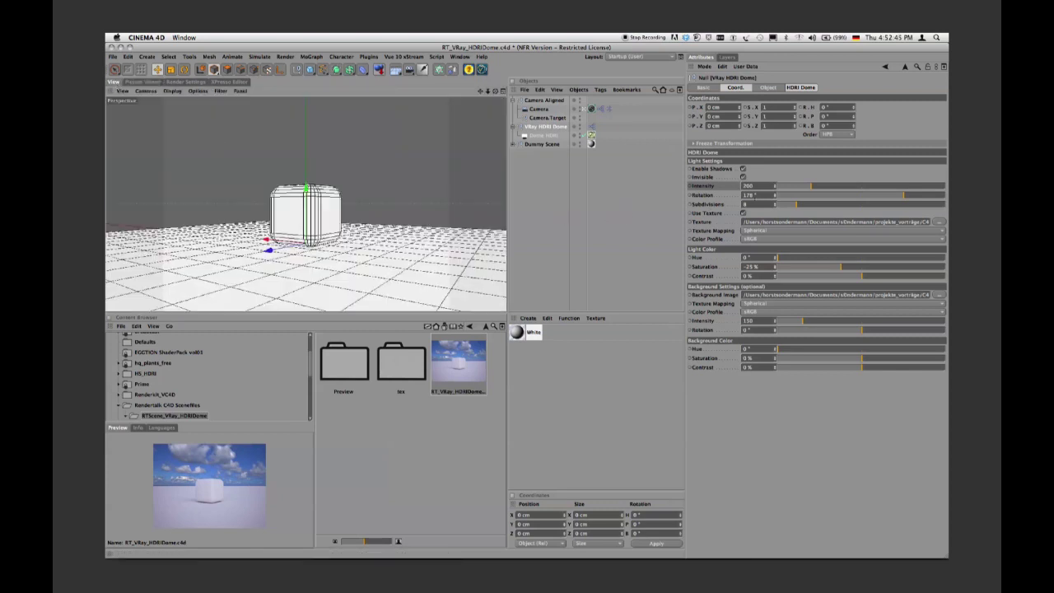
drag(773, 195, 780, 195)
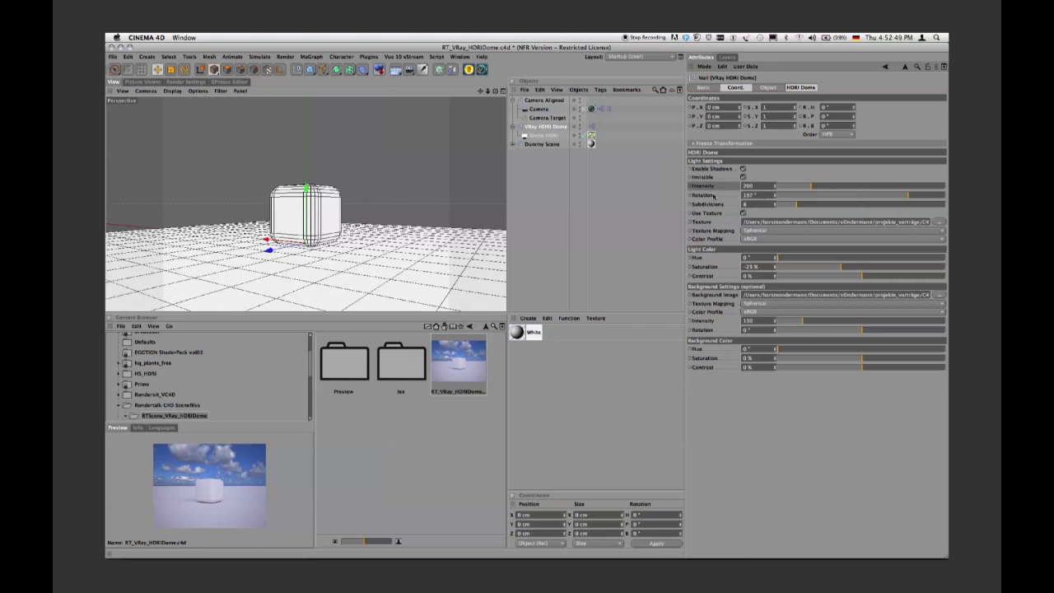
right_click(711, 195)
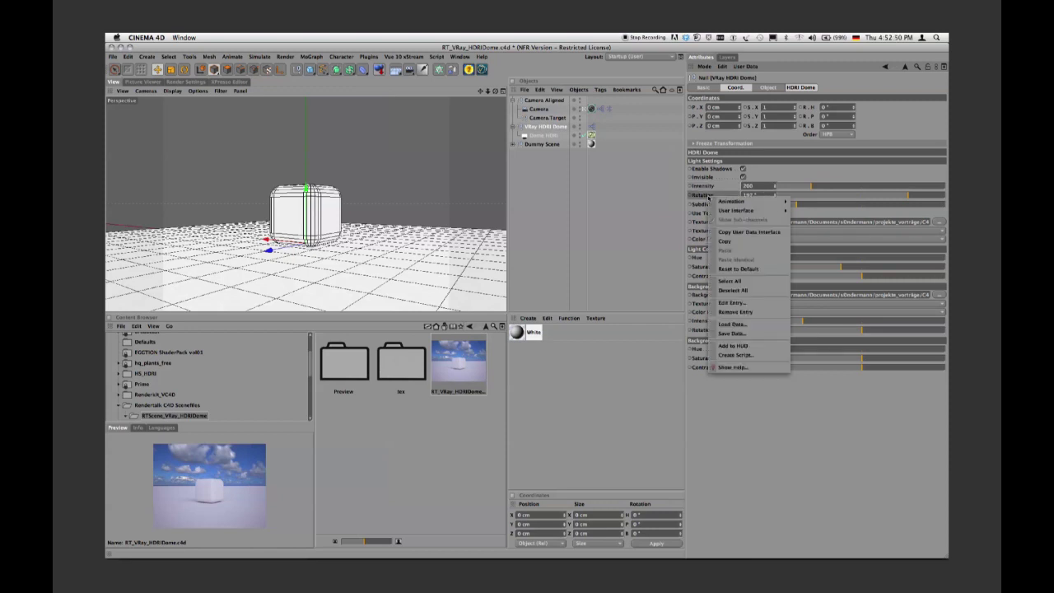
click(731, 270)
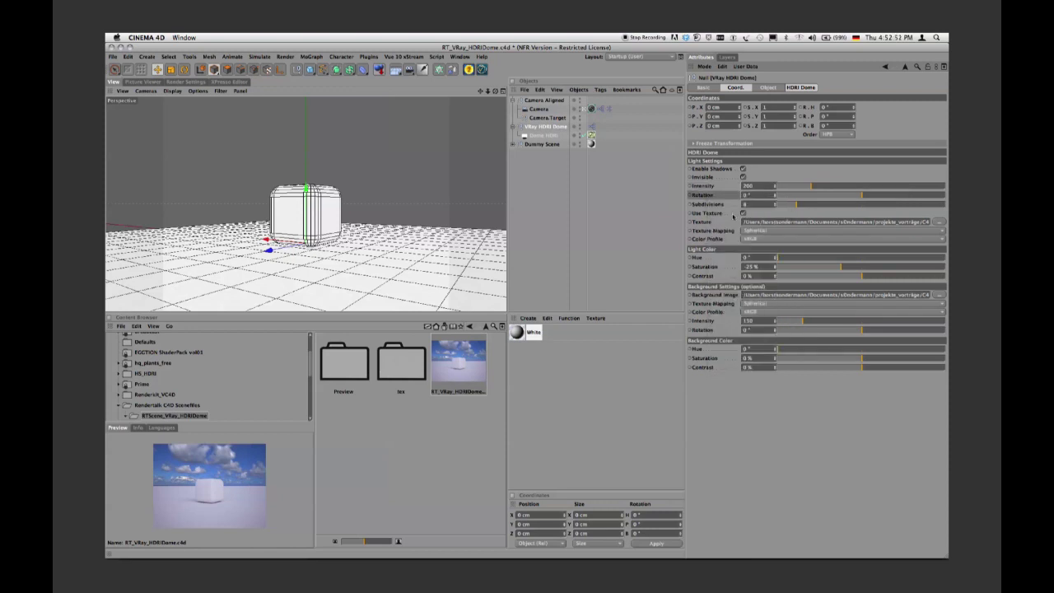
- Render the scene in the Picture Viewer with the light color hue at about 60°, and reset the hue to its default
click(143, 82)
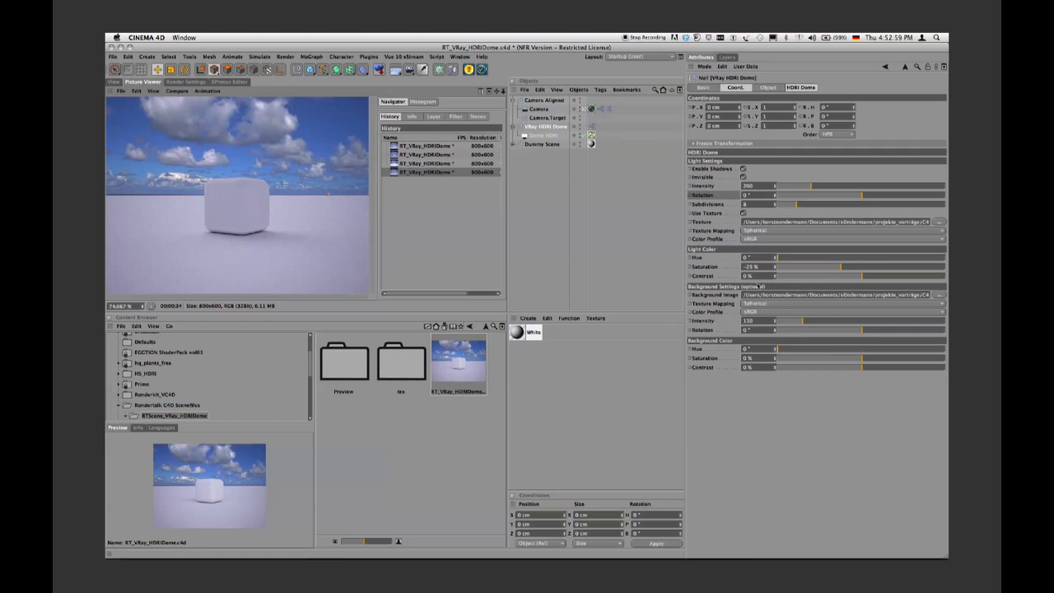
drag(774, 266, 775, 260)
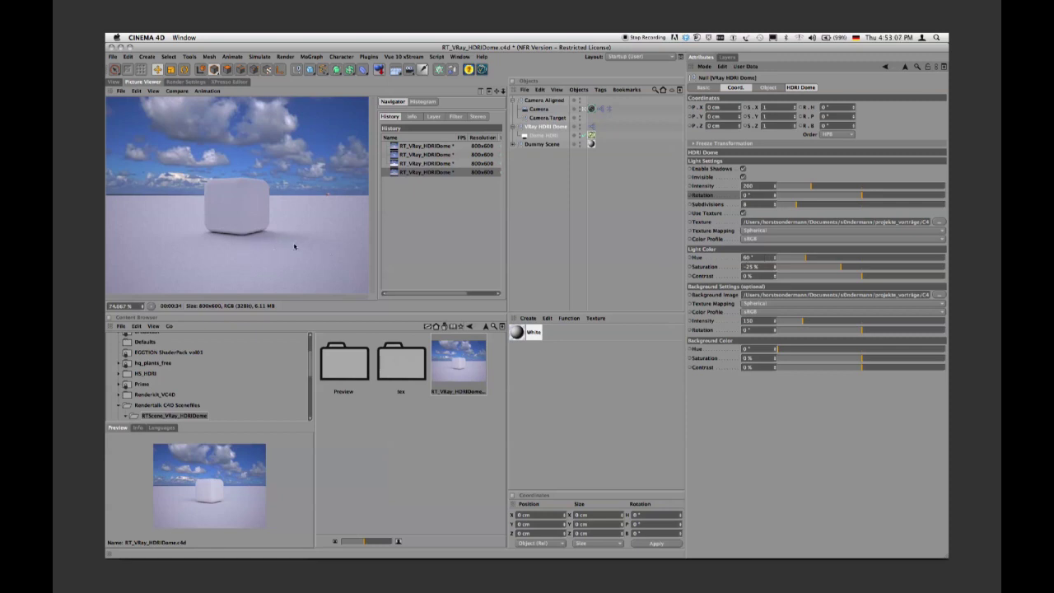
key(shift+r)
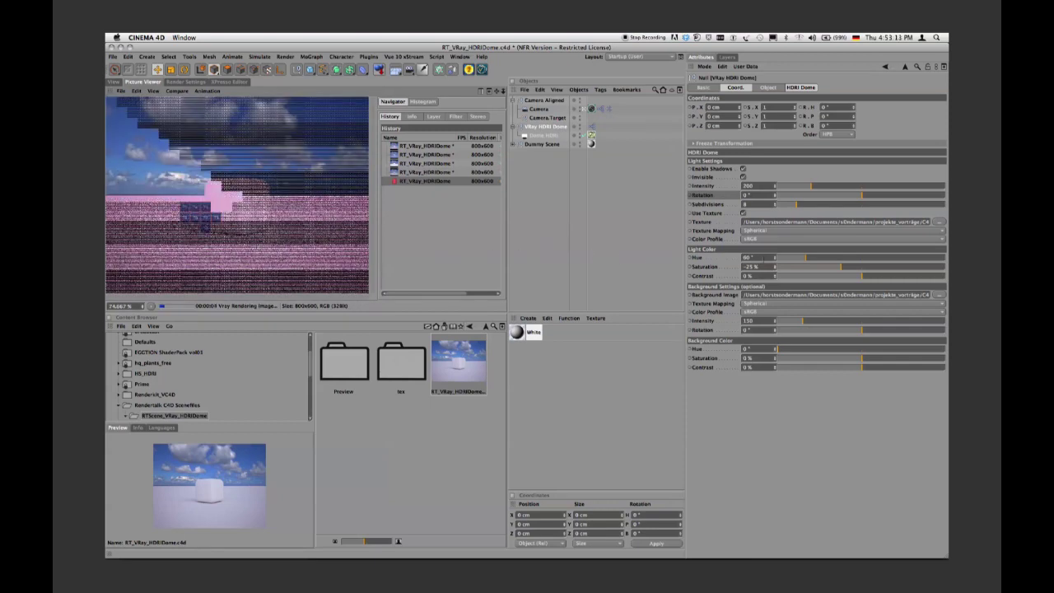
right_click(704, 260)
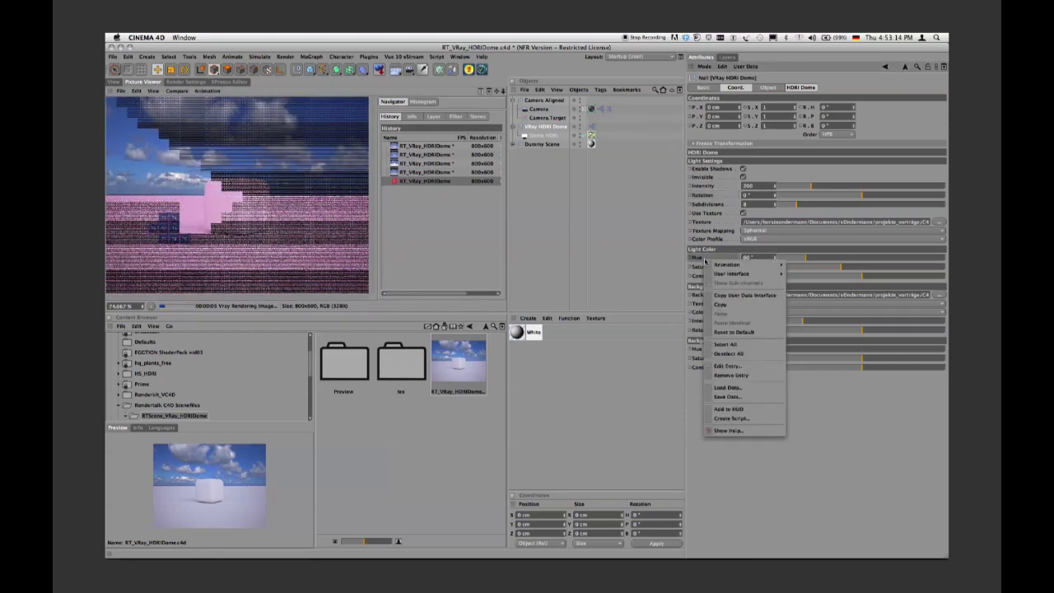
click(738, 332)
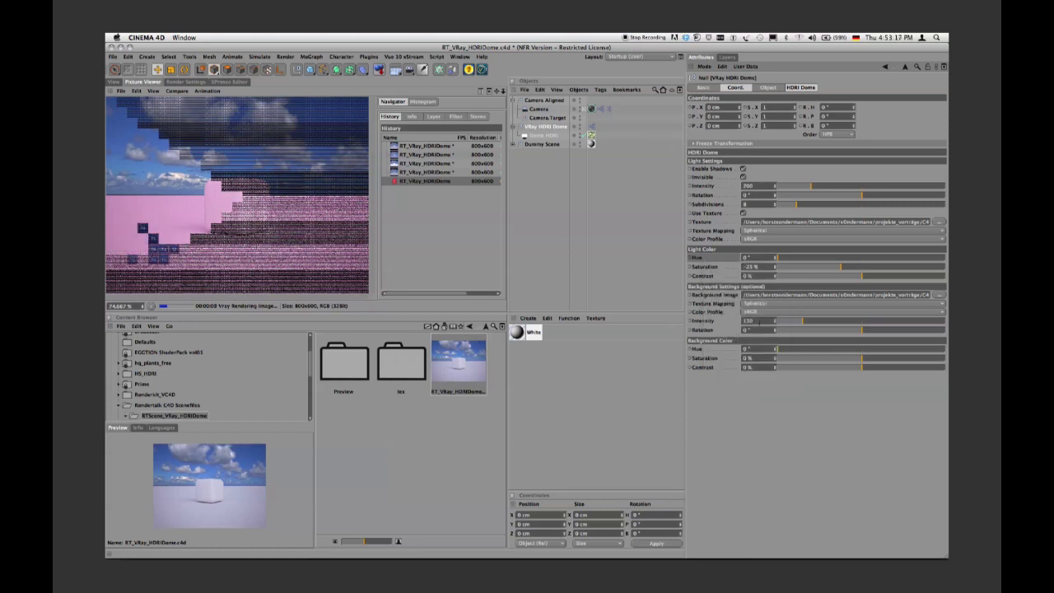
- Set the light color contrast to 50% and render the scene again
click(746, 276)
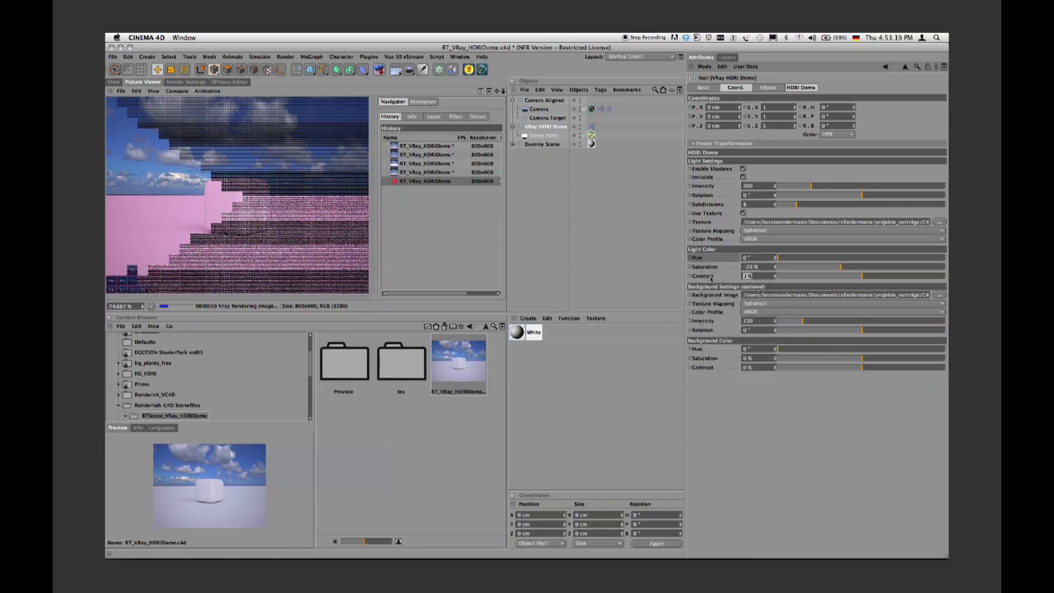
key(Return)
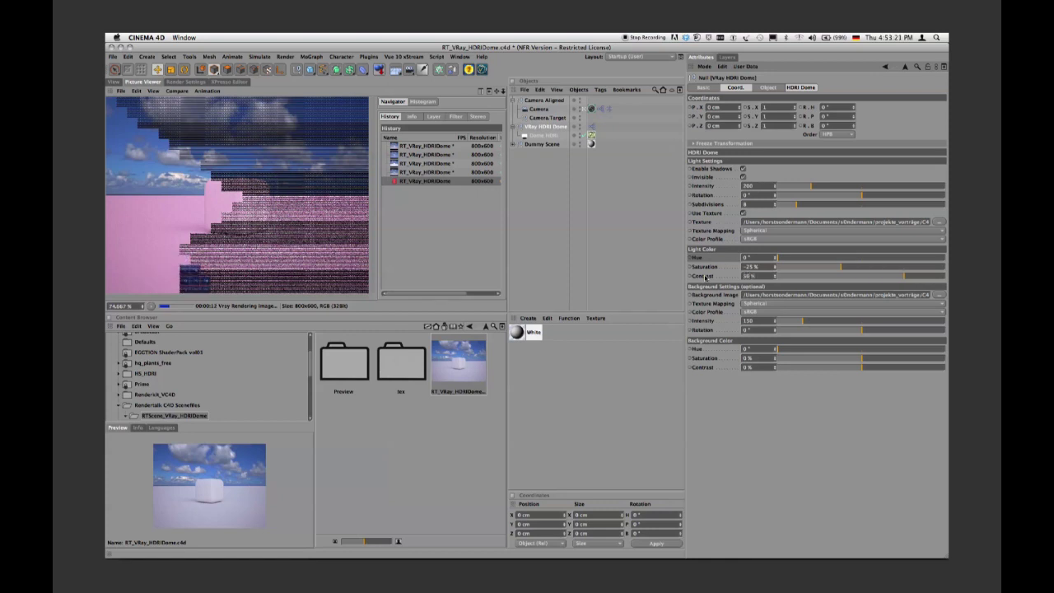
key(Return)
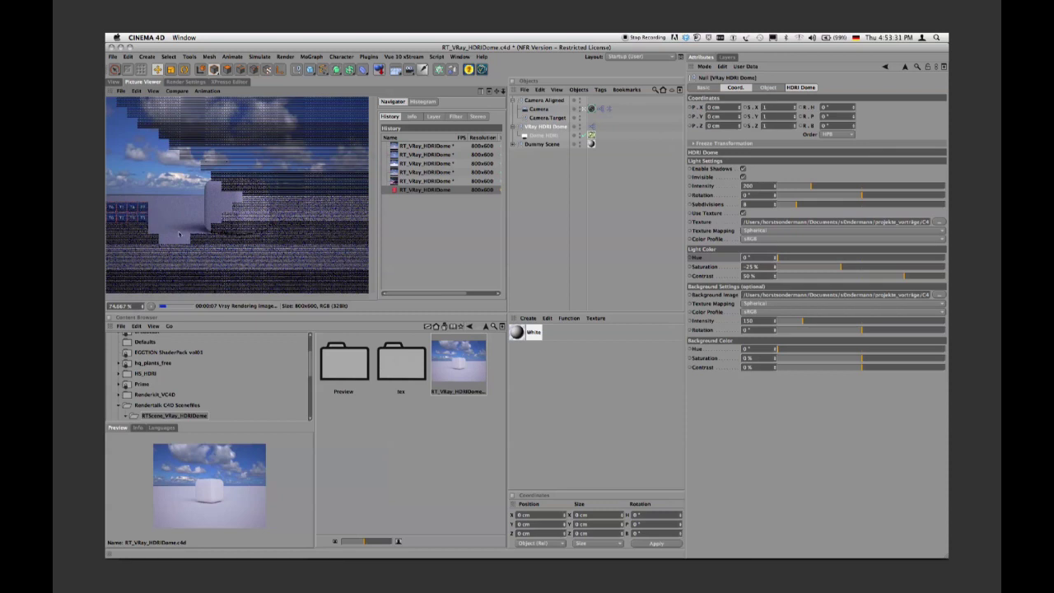
- Compare the 50% contrast render with the earlier renders in the Picture Viewer history
click(433, 175)
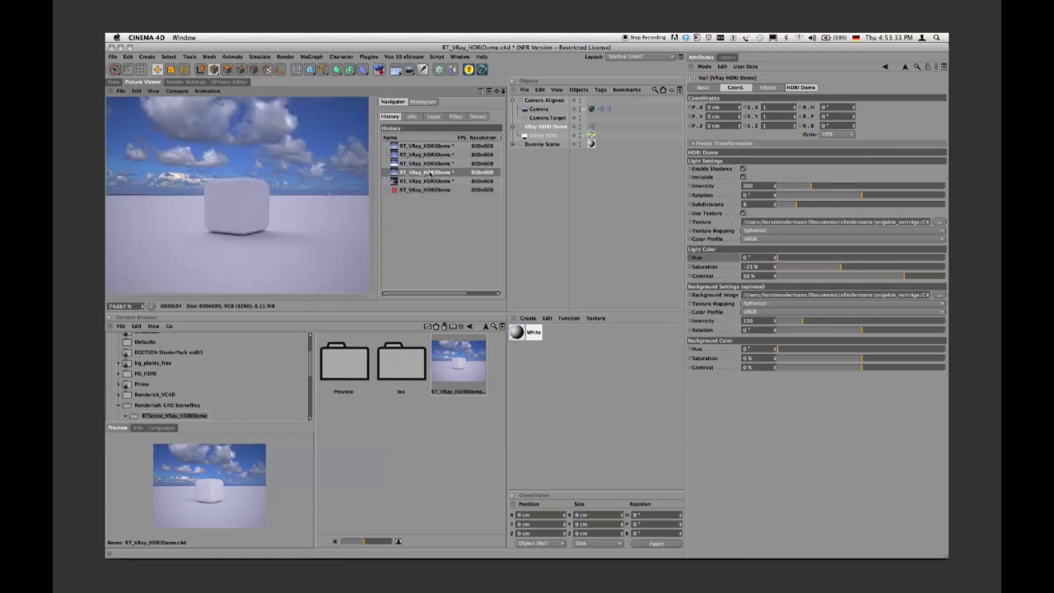
click(435, 188)
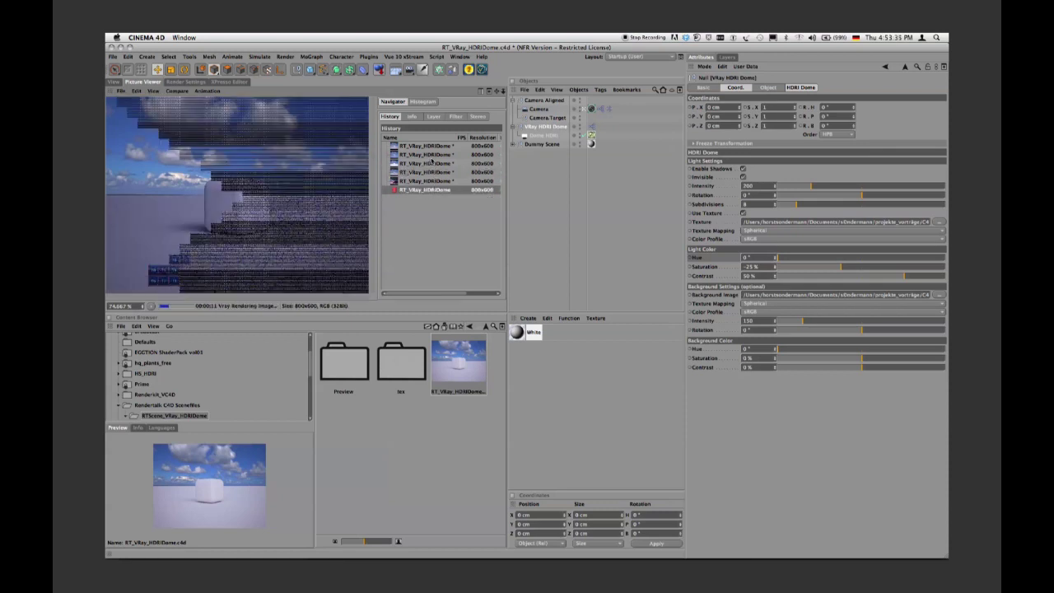
click(431, 156)
click(429, 164)
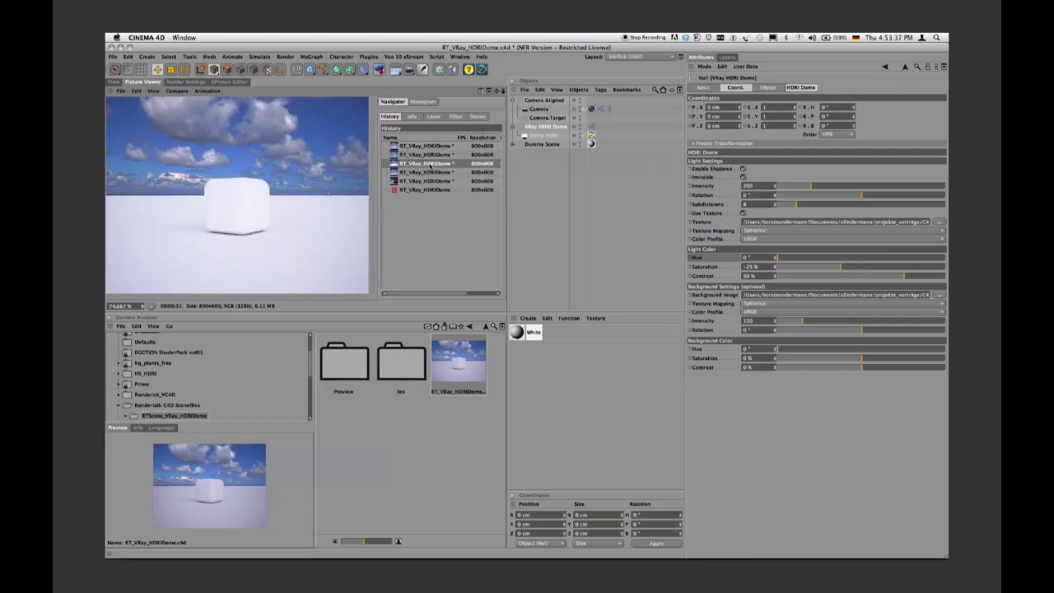
click(422, 146)
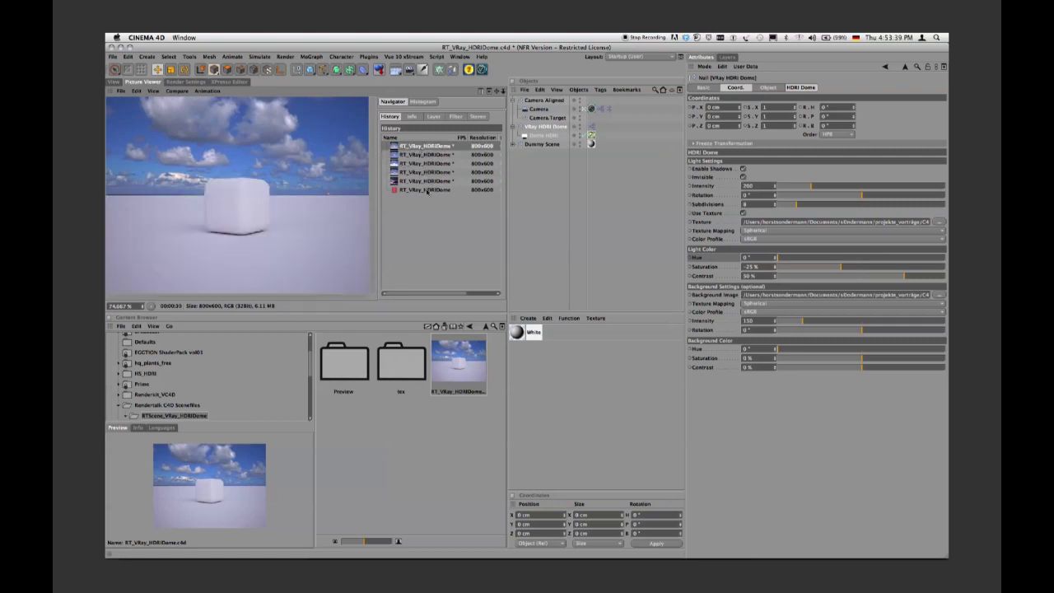
click(427, 190)
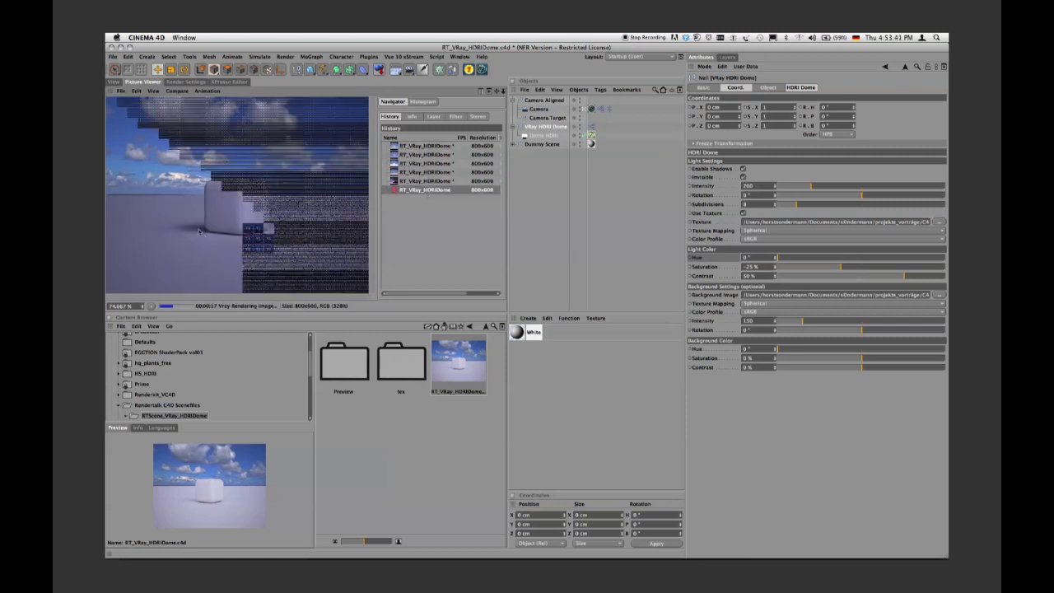
- Examine the cube and its shadow up close, comparing the 50% contrast render with the first render in the history
scroll(183, 230, up, 5)
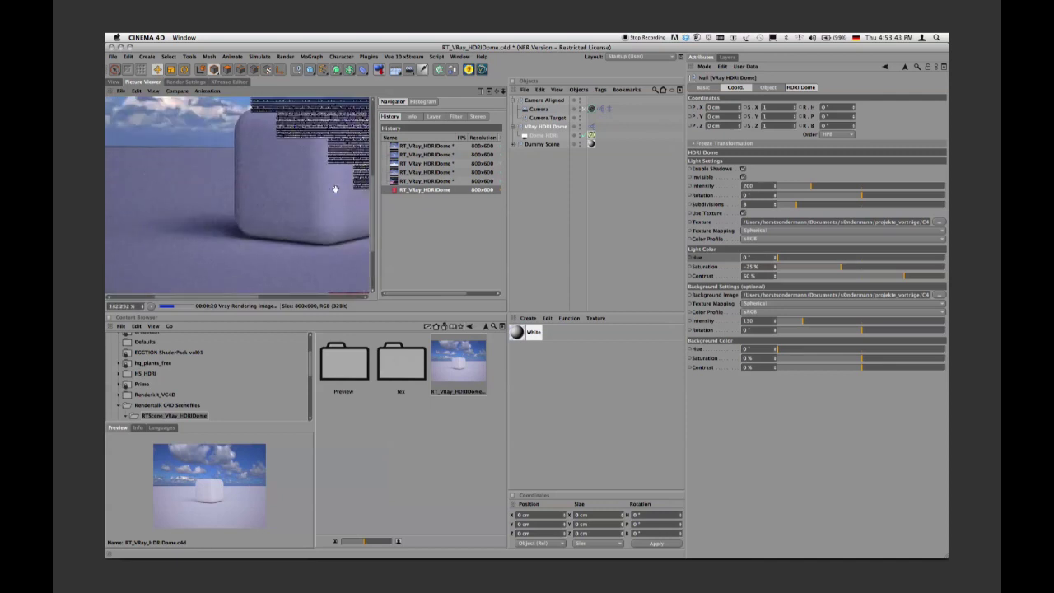
click(425, 149)
click(425, 149)
click(426, 152)
click(432, 188)
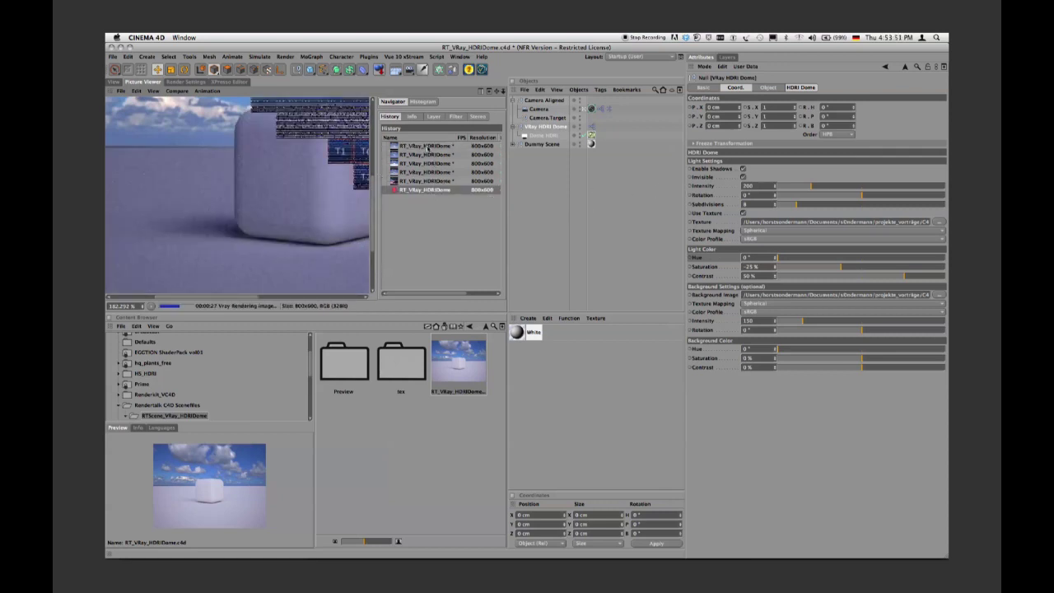
click(428, 148)
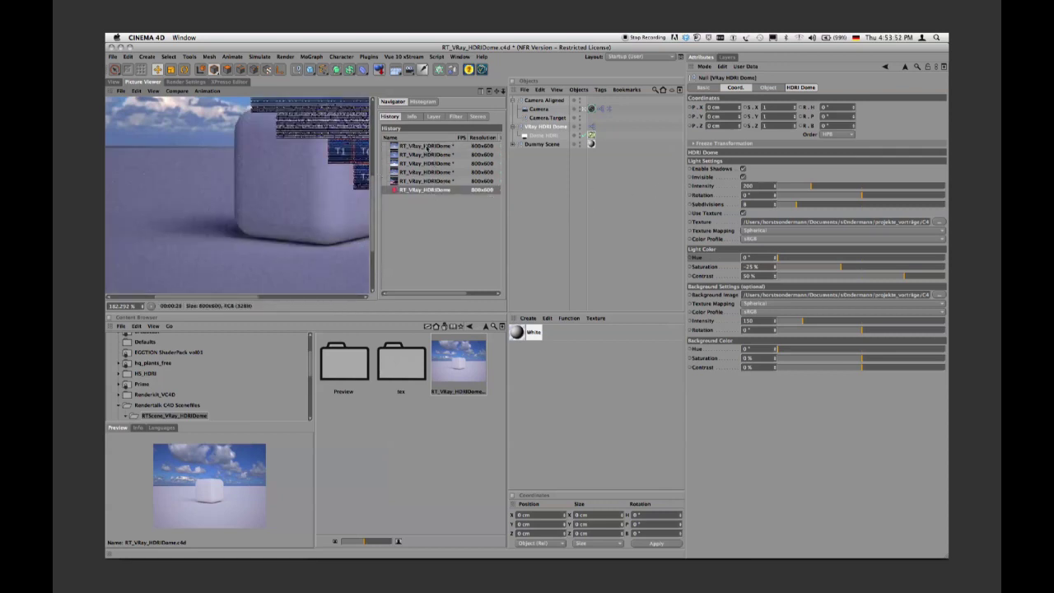
click(429, 190)
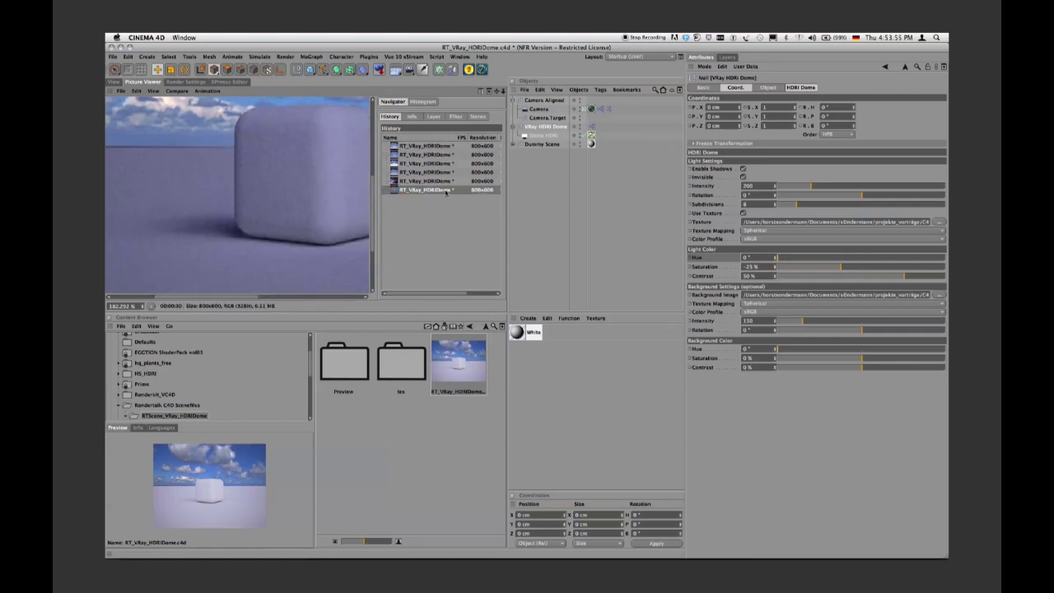
click(438, 146)
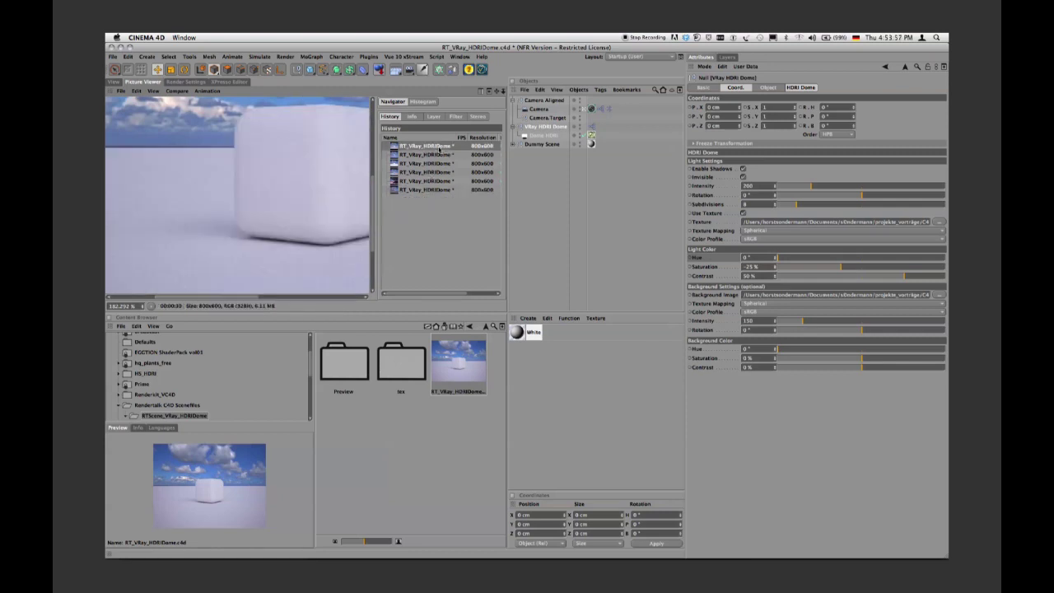
click(438, 189)
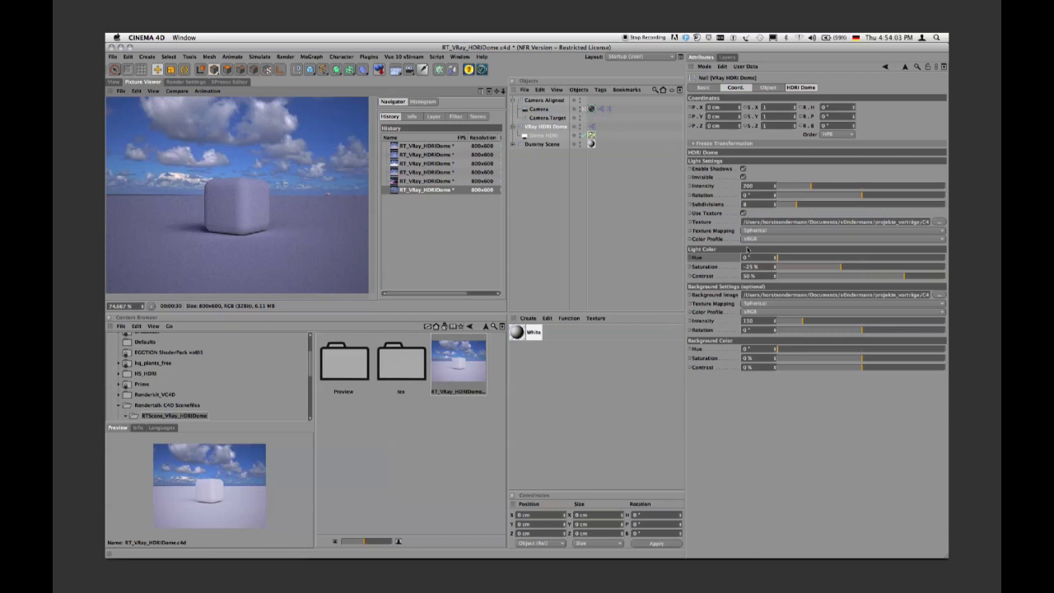
- Reset the light color contrast to its default and render the scene with the background image rotated about 168°
right_click(700, 279)
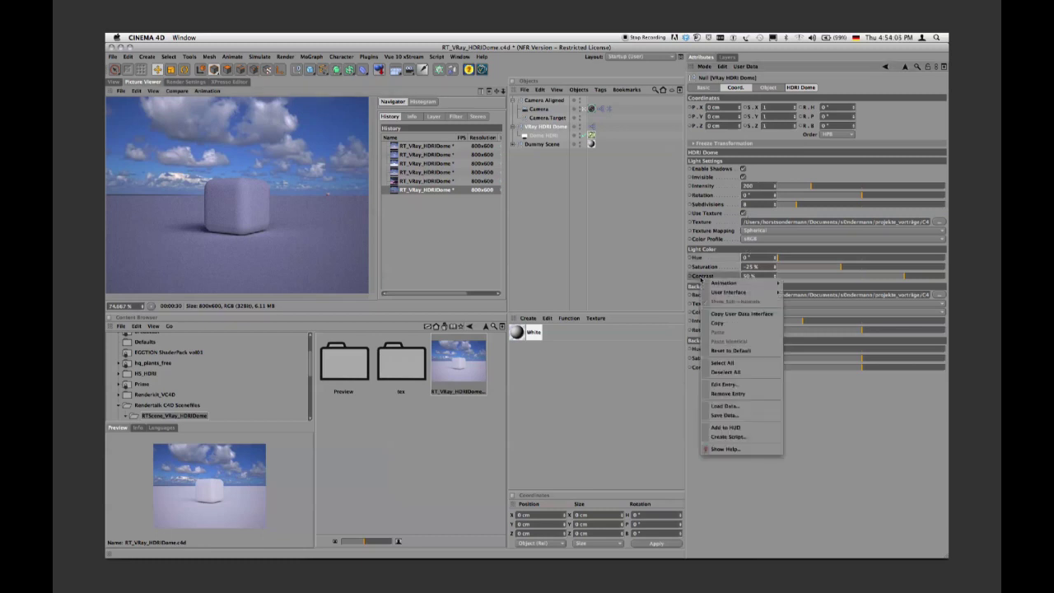
click(724, 357)
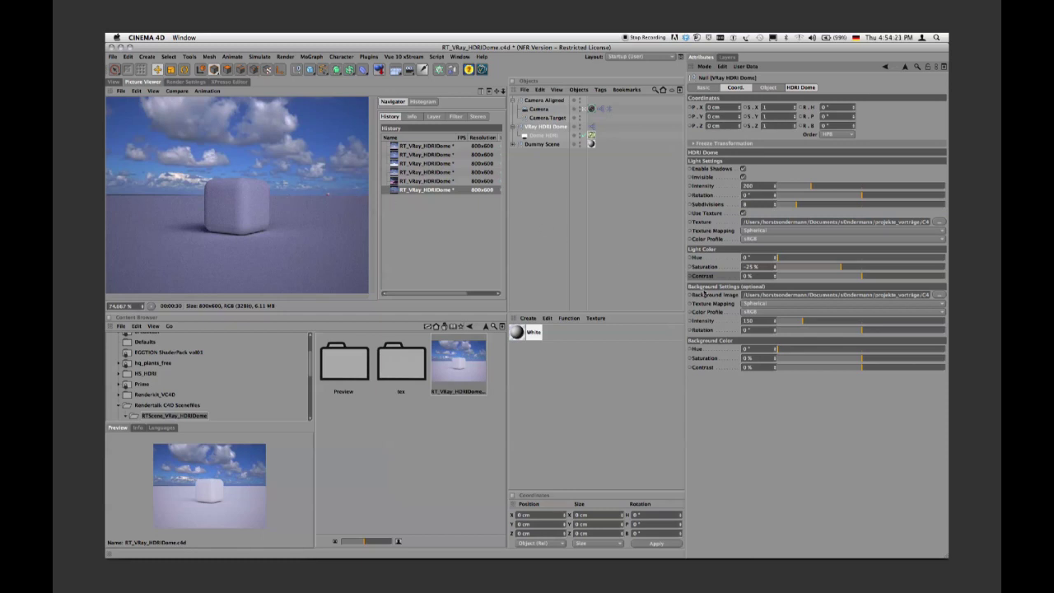
drag(774, 330, 811, 329)
key(shift+r)
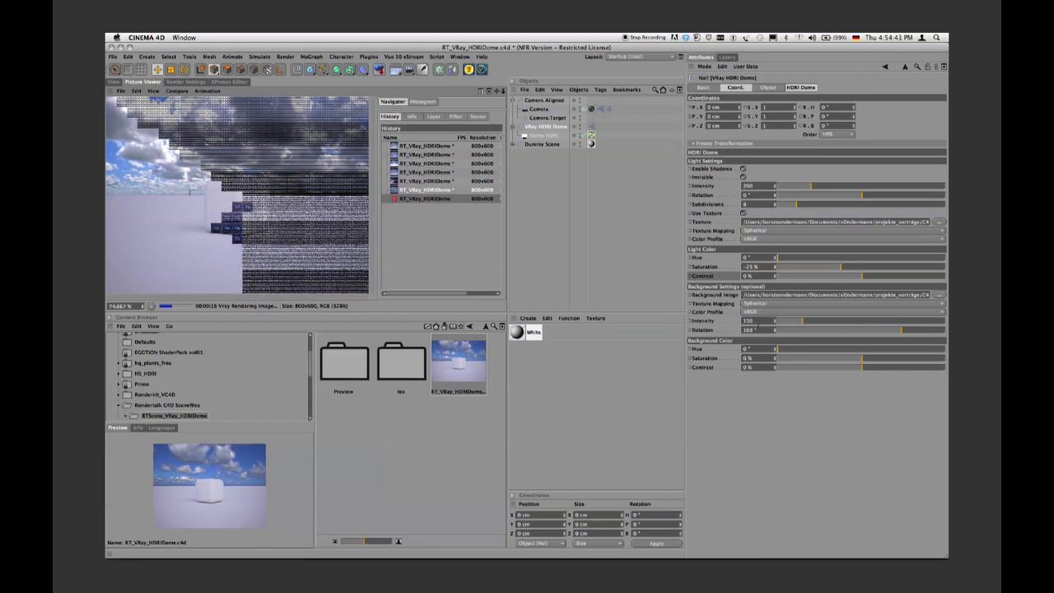
- Reset the background image rotation to its default
right_click(707, 329)
click(742, 405)
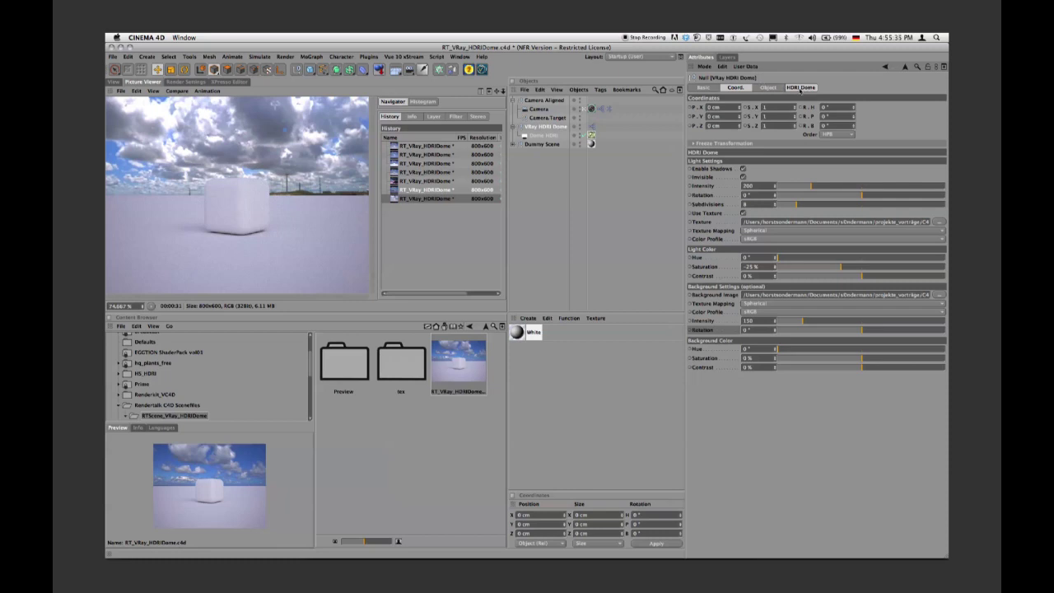
- Set the default value of the light color Saturation user data entry to 0% and reset the dome's saturation to that default
click(753, 68)
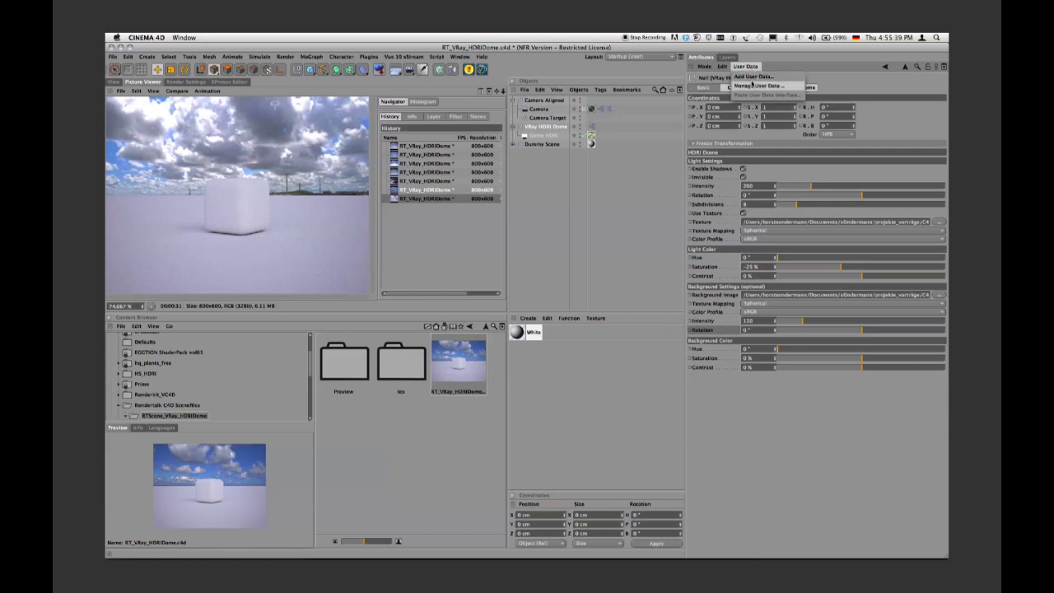
click(758, 85)
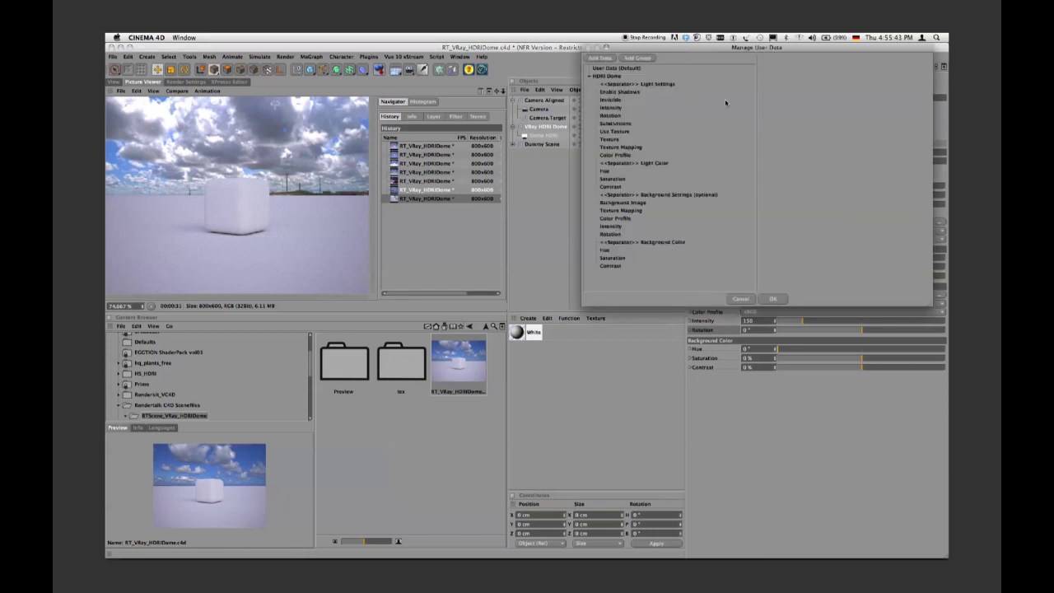
drag(735, 52, 433, 134)
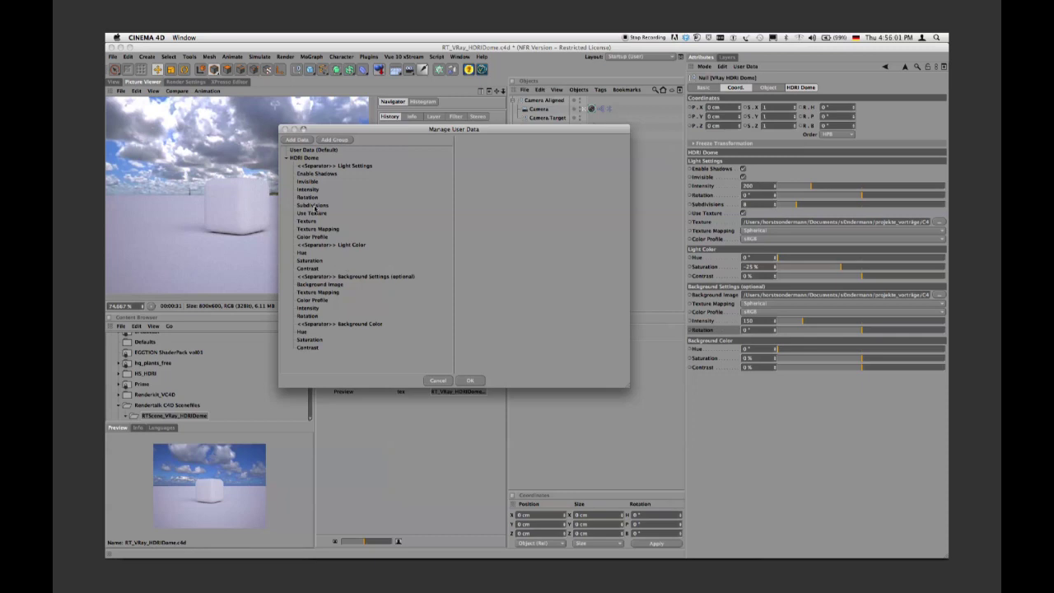
click(316, 260)
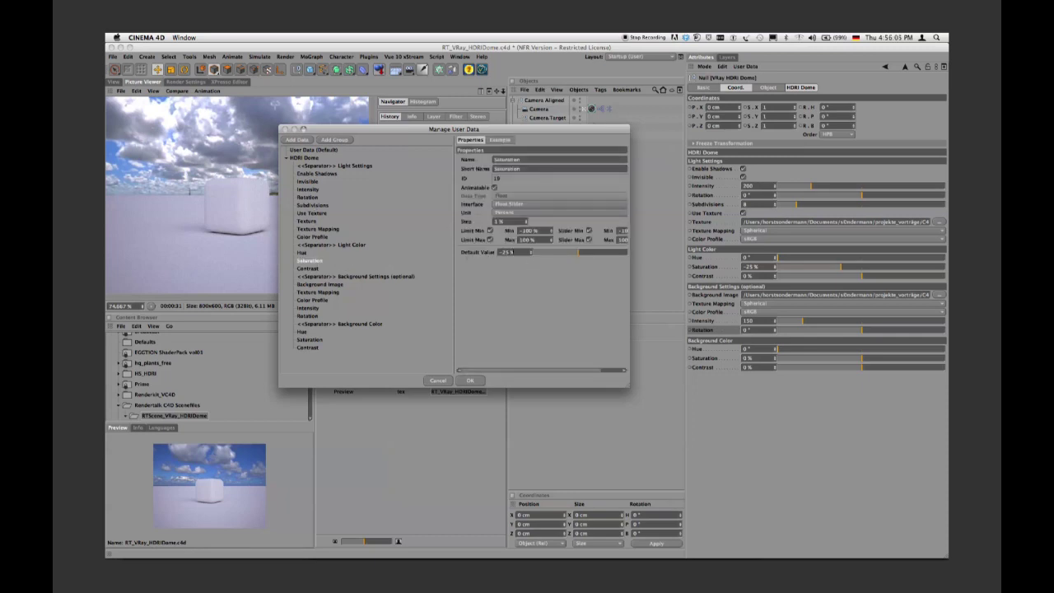
drag(535, 253, 528, 256)
double_click(524, 254)
text(0)
key(Return)
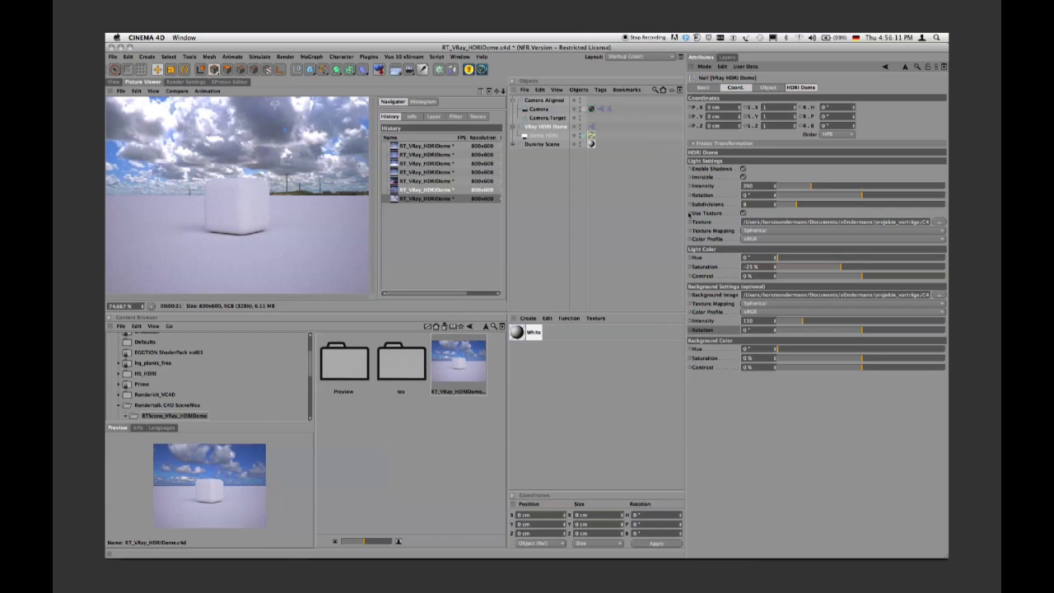
right_click(712, 269)
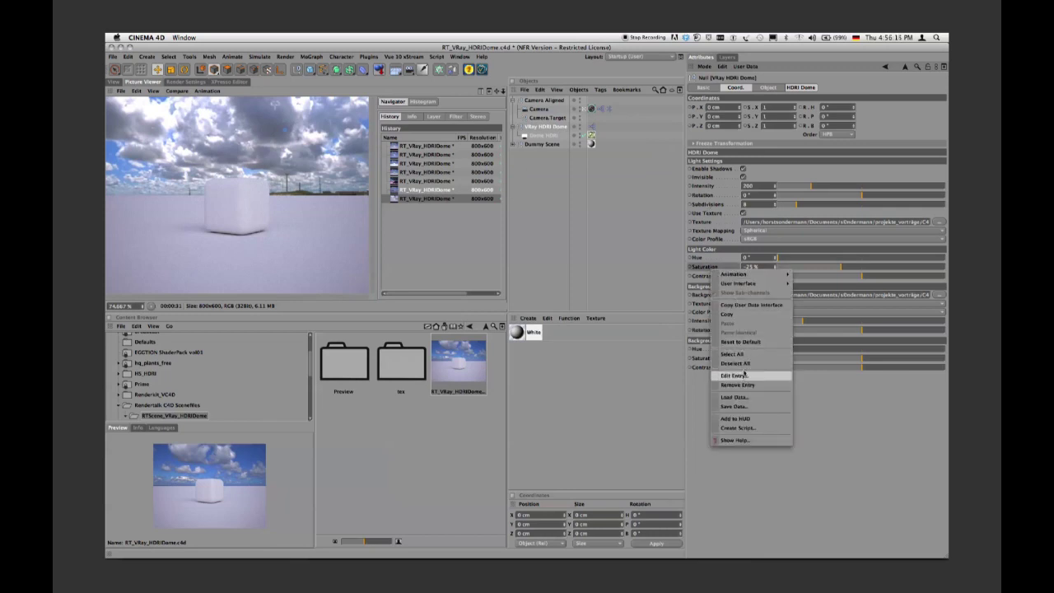
click(740, 341)
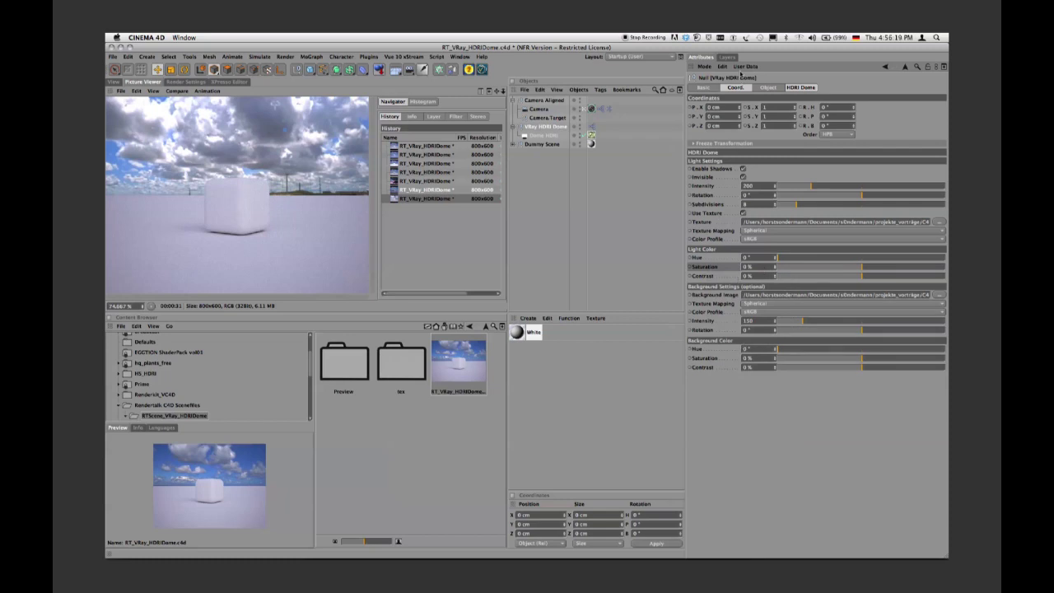
- Set the light color Saturation user data entry's default value to -25% and reset the dome's saturation to that default
click(744, 67)
click(757, 86)
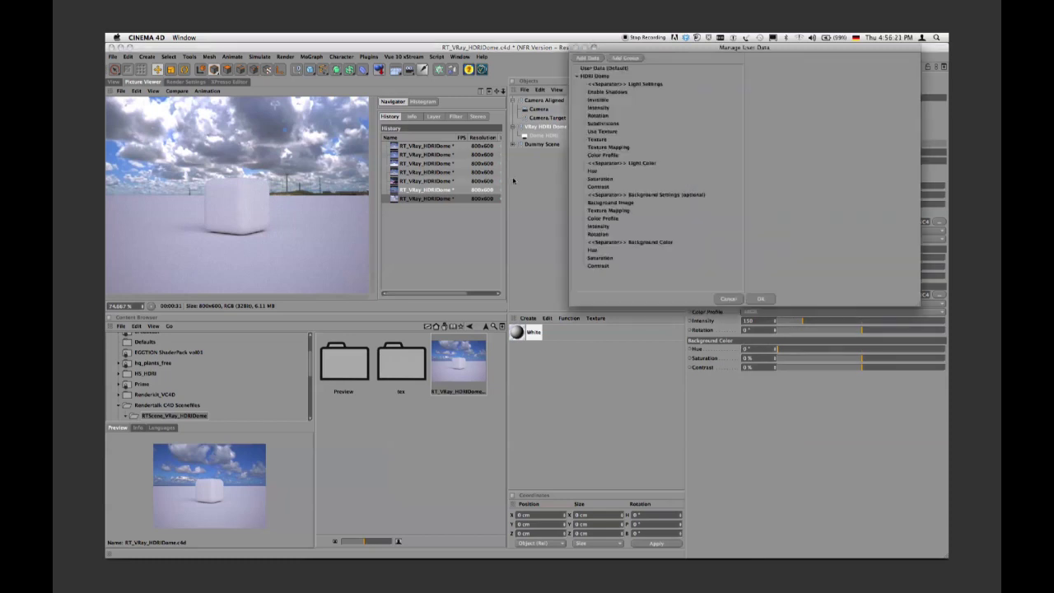
click(606, 180)
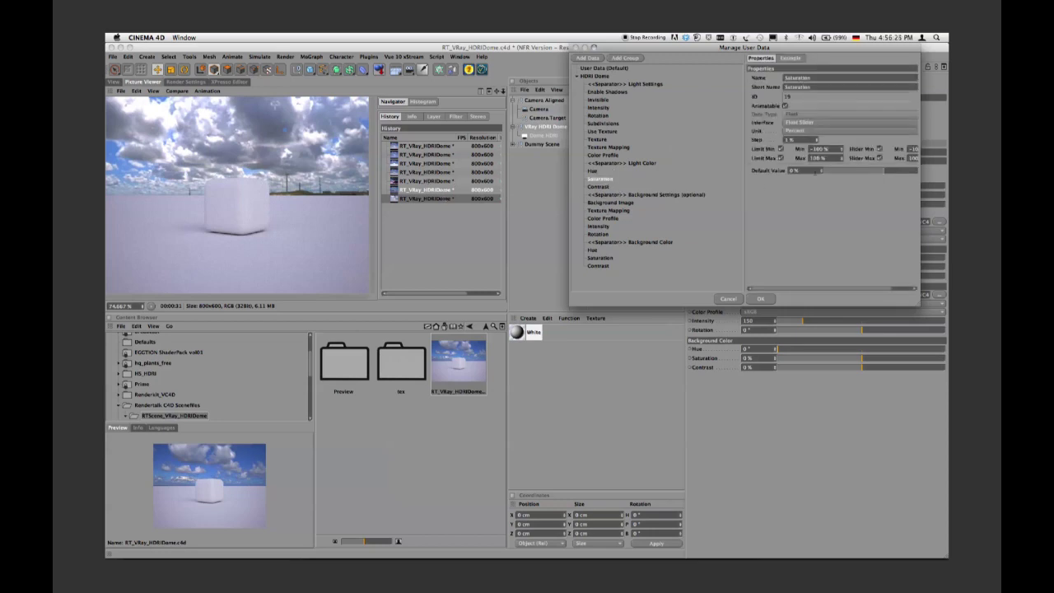
double_click(813, 171)
text(-20)
key(Return)
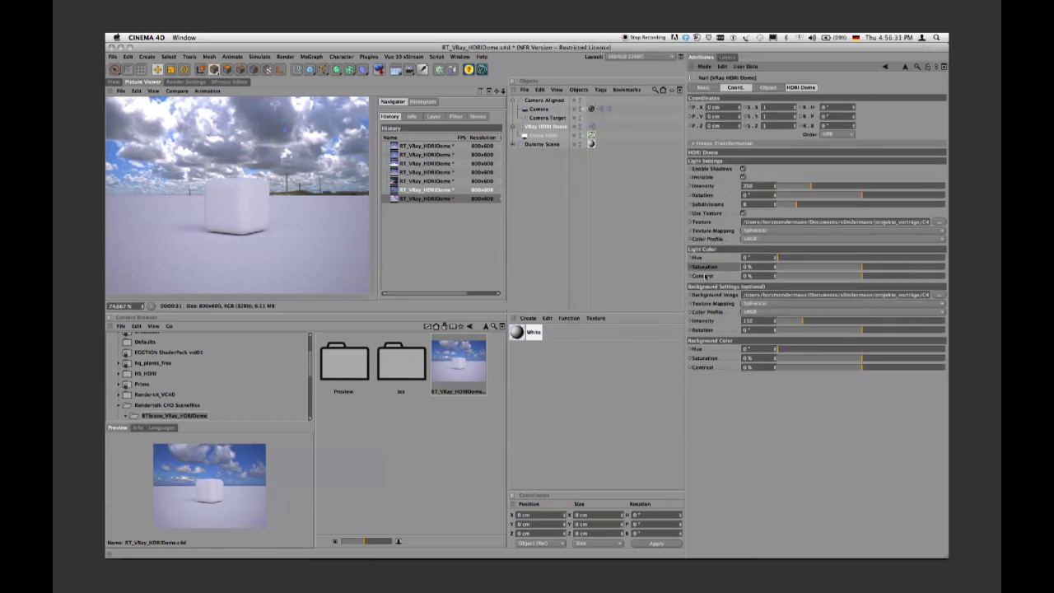
right_click(716, 269)
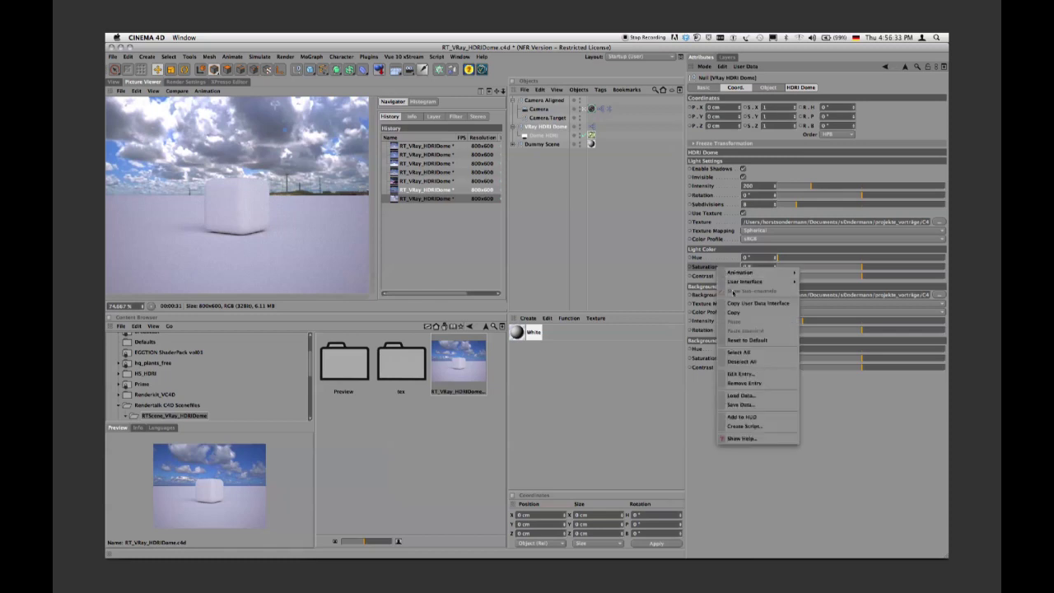
click(745, 340)
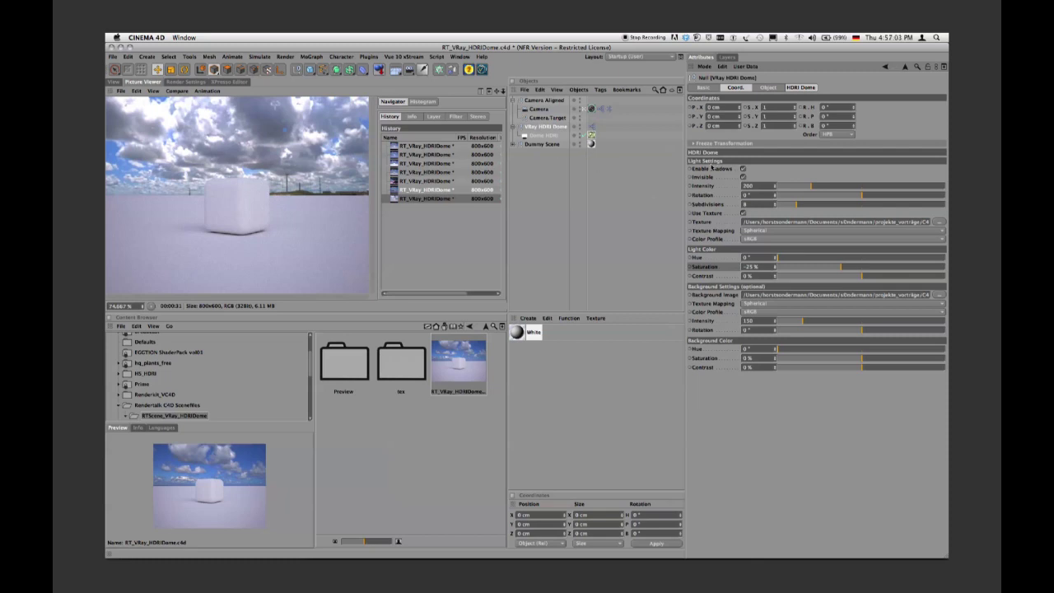
- Review the Dome HDRI light's area light settings and the VrayBridge environment settings, and return to the VRay HDRI Dome's parameters
click(592, 136)
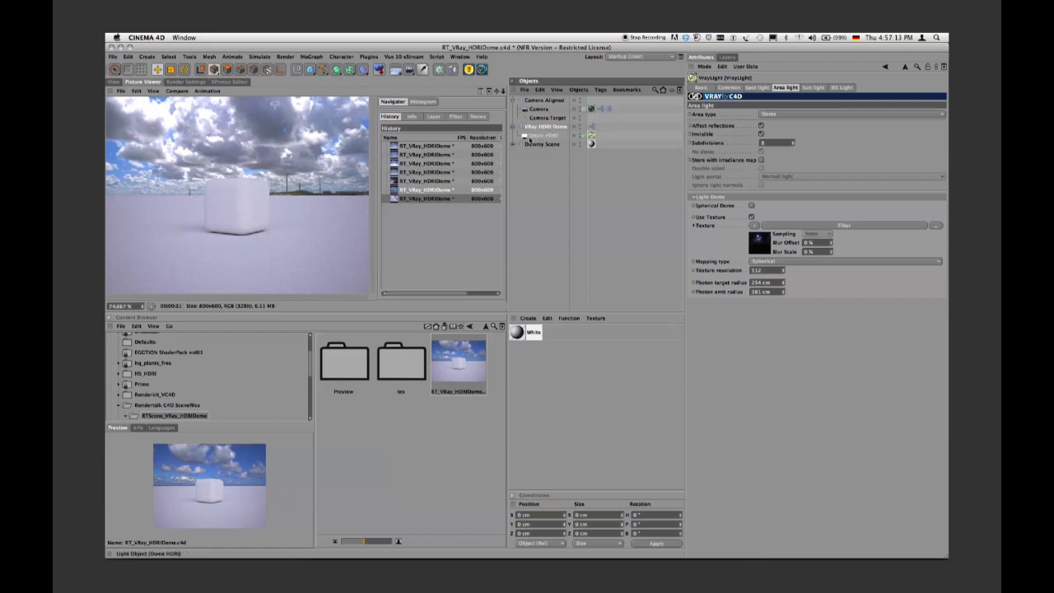
key(super+b)
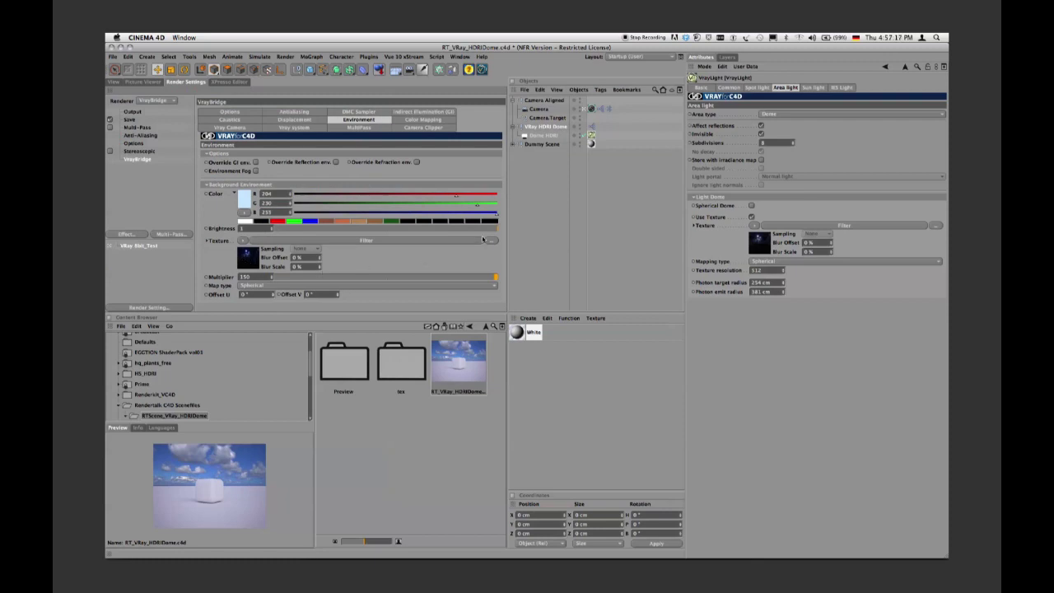
click(553, 137)
click(545, 127)
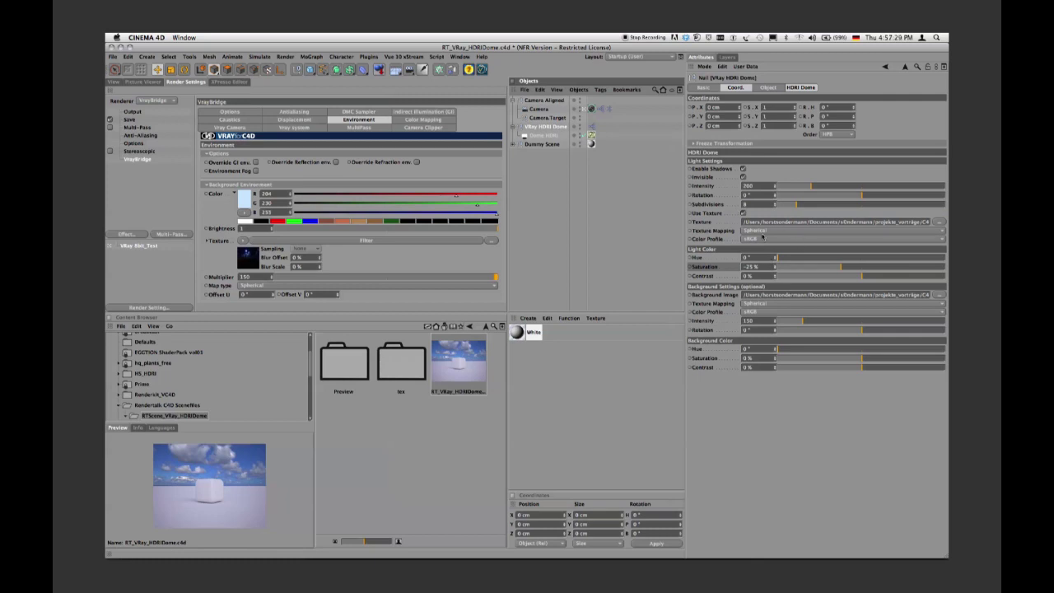
- Assign the first VizPeople_non_commercial HDR from the HS_HDRI library as both light texture and background image, and render the scene
click(132, 376)
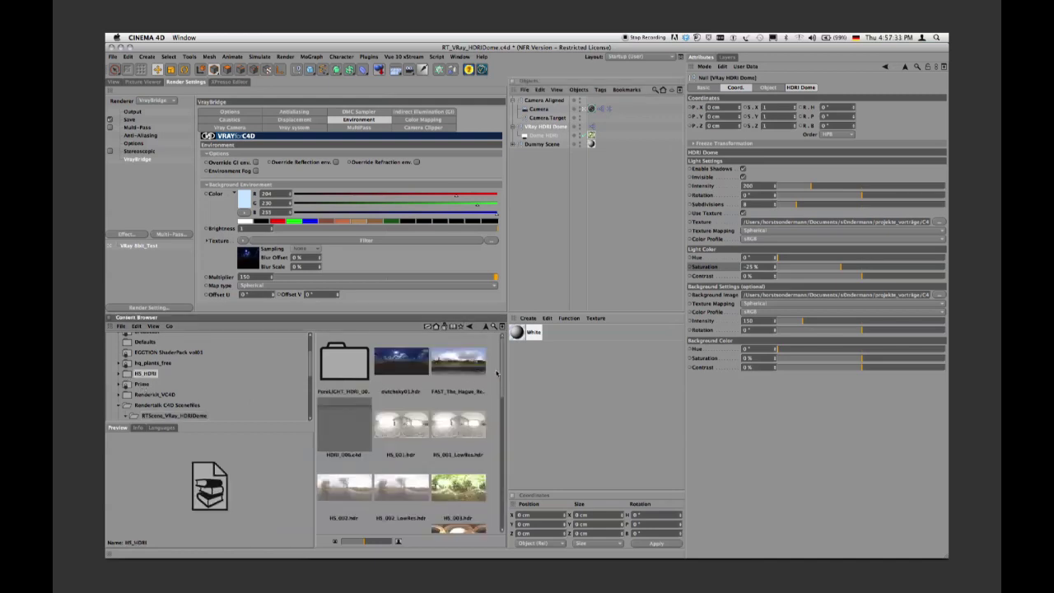
drag(502, 368, 500, 423)
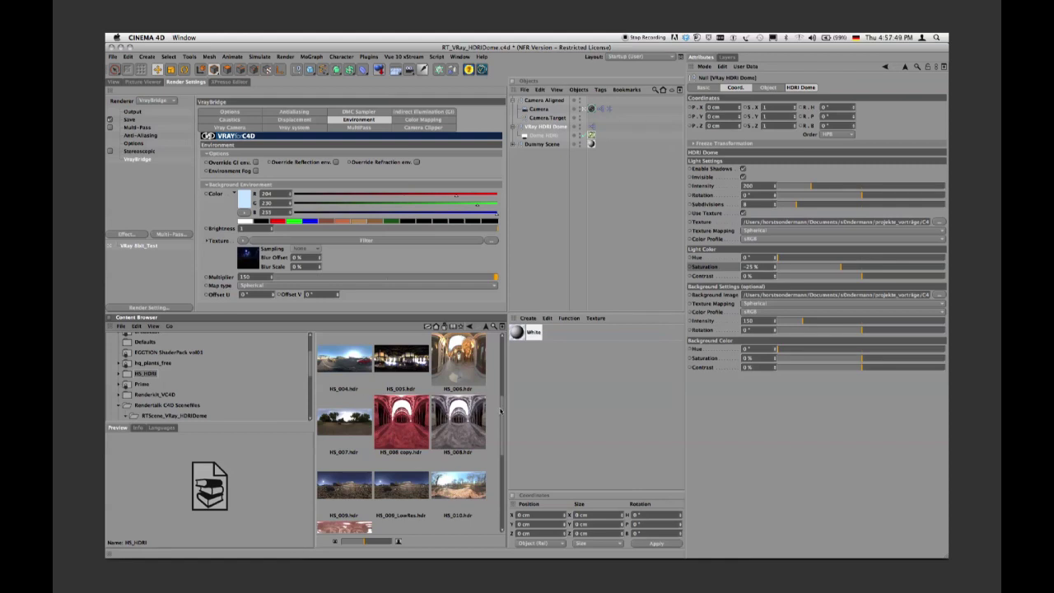
drag(501, 451, 505, 346)
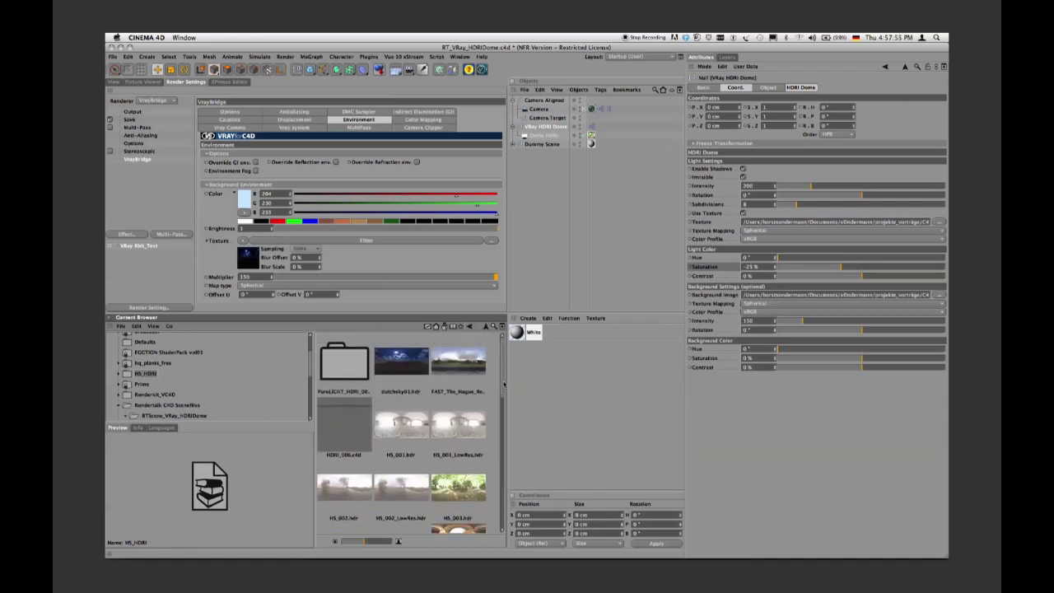
drag(504, 384, 502, 489)
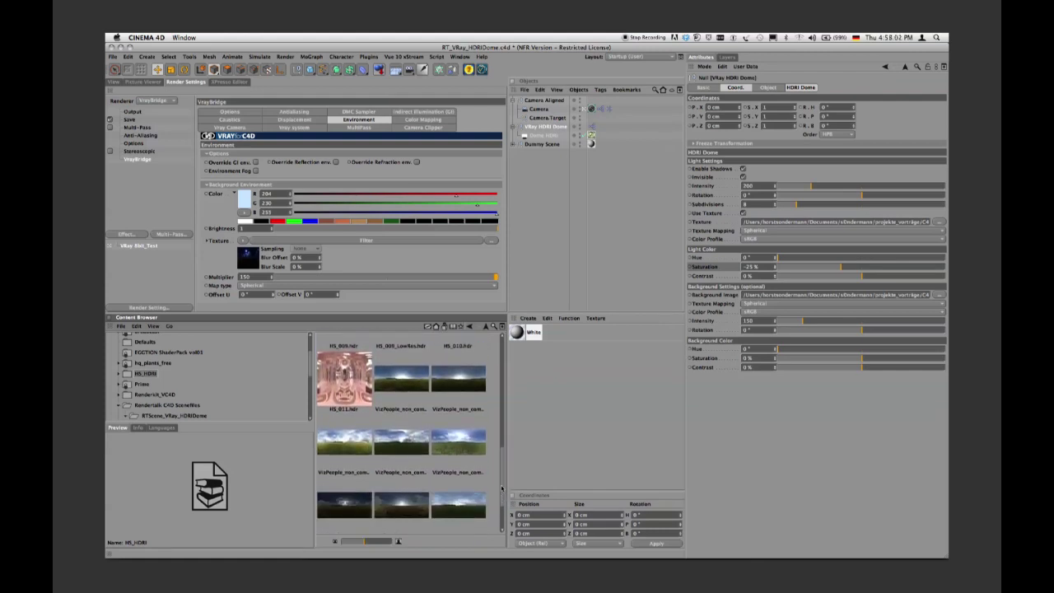
click(392, 383)
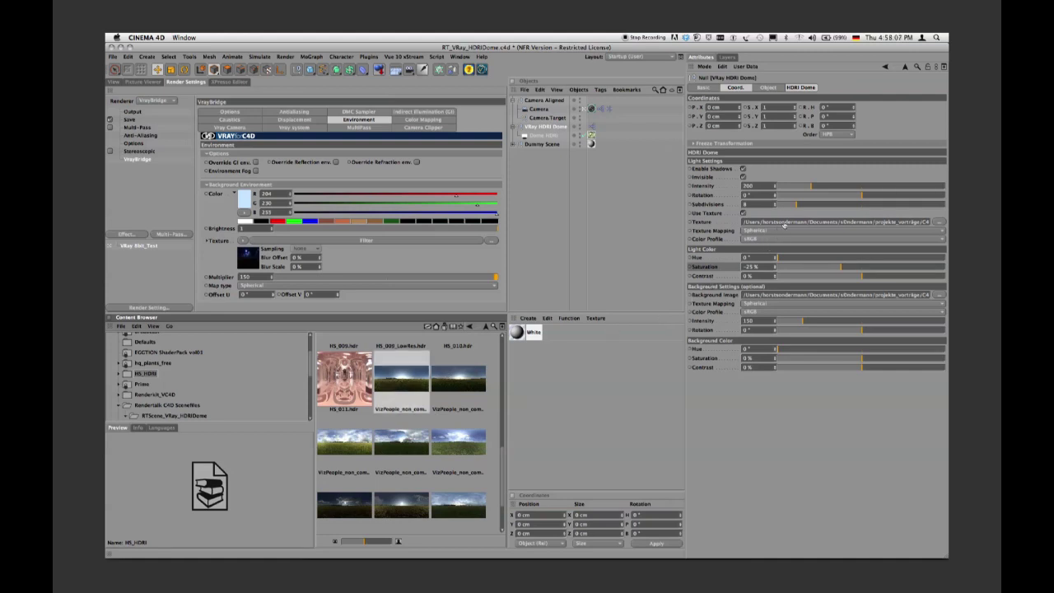
drag(784, 224, 784, 224)
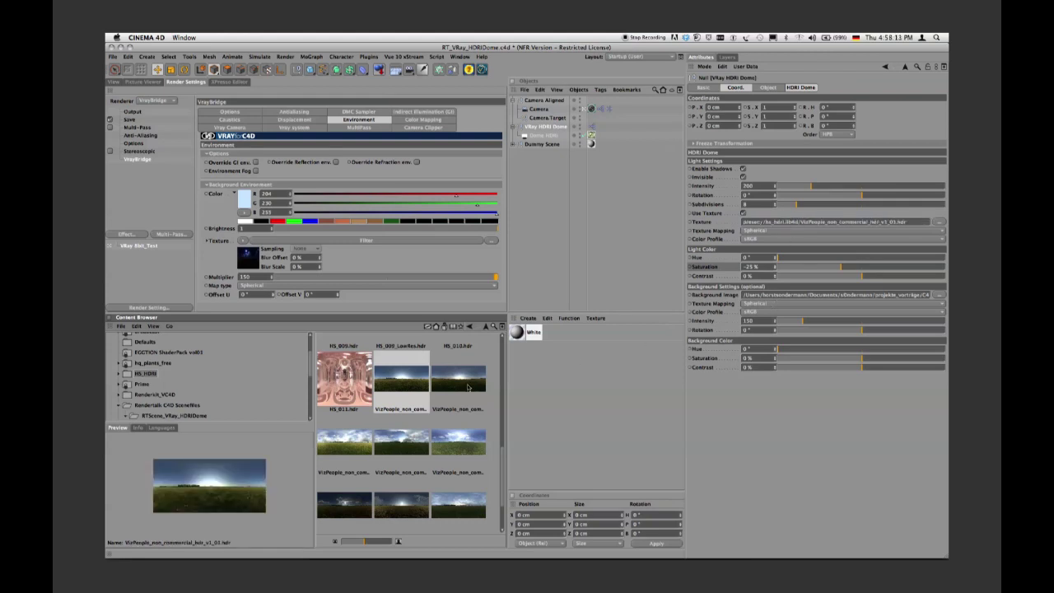
drag(398, 379, 757, 297)
key(shift+r)
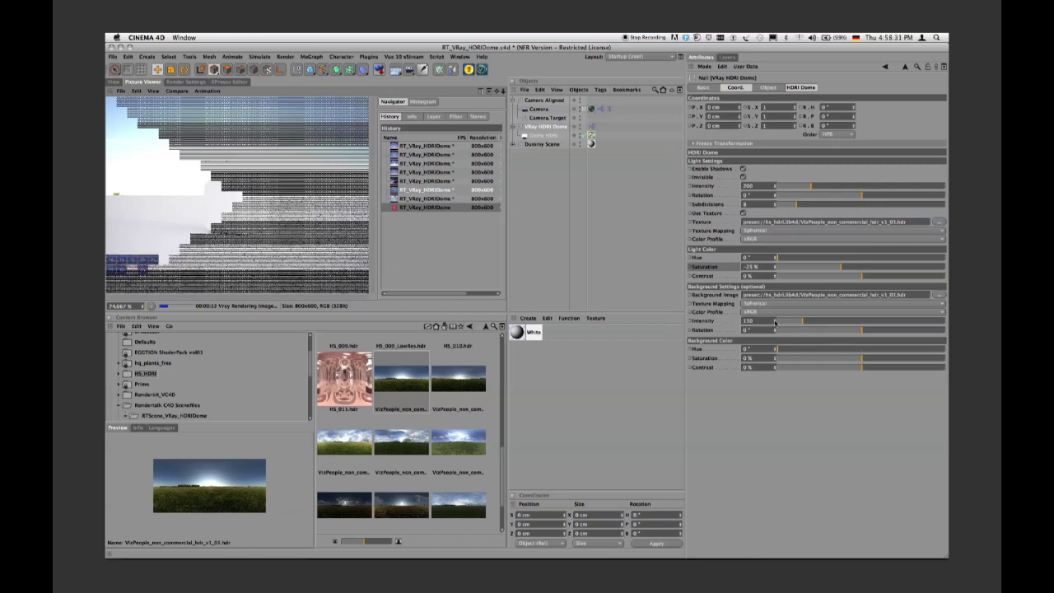
- Set the background intensity to 41 and the light intensity to 125, rendering the scene again after each change
drag(802, 321, 784, 321)
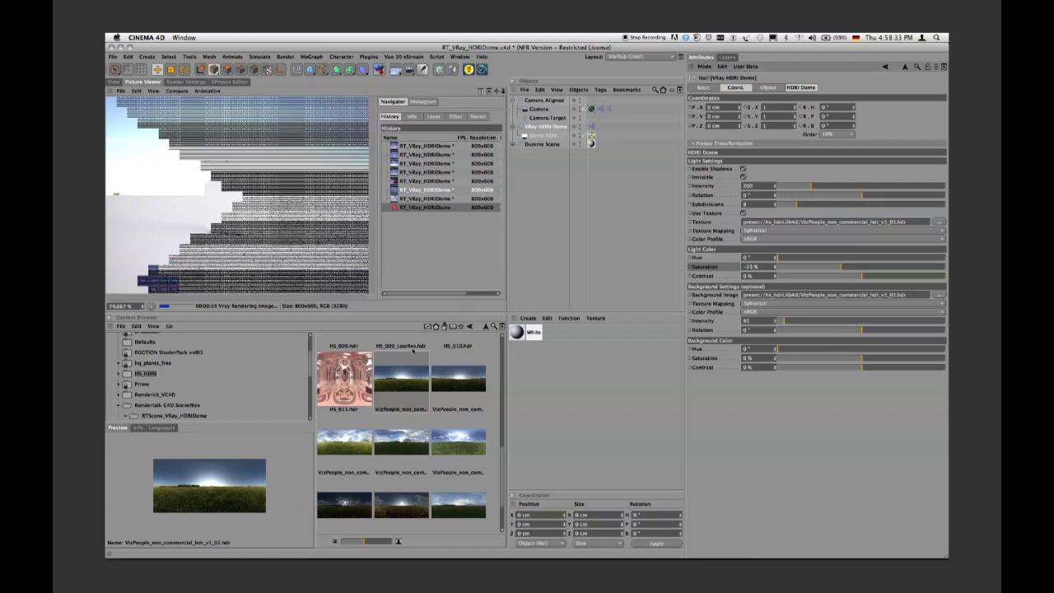
key(Return)
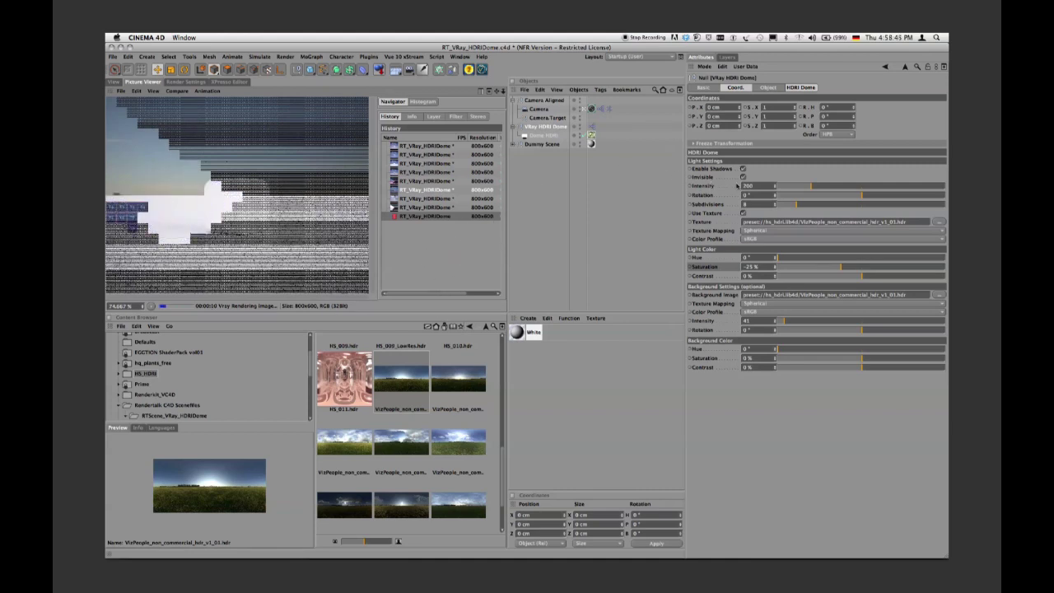
text(128)
key(Return)
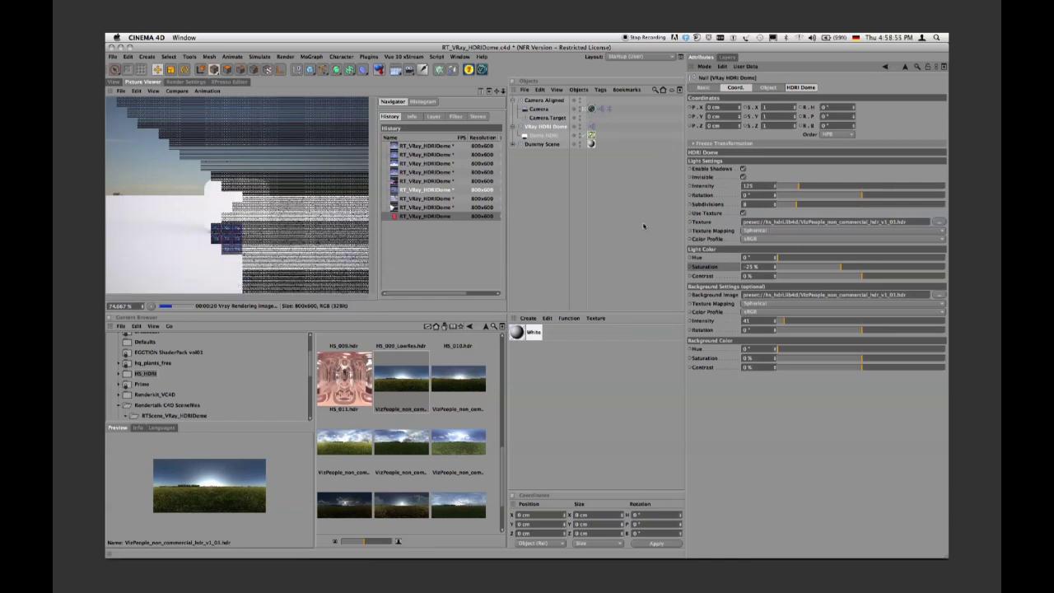
key(shift+r)
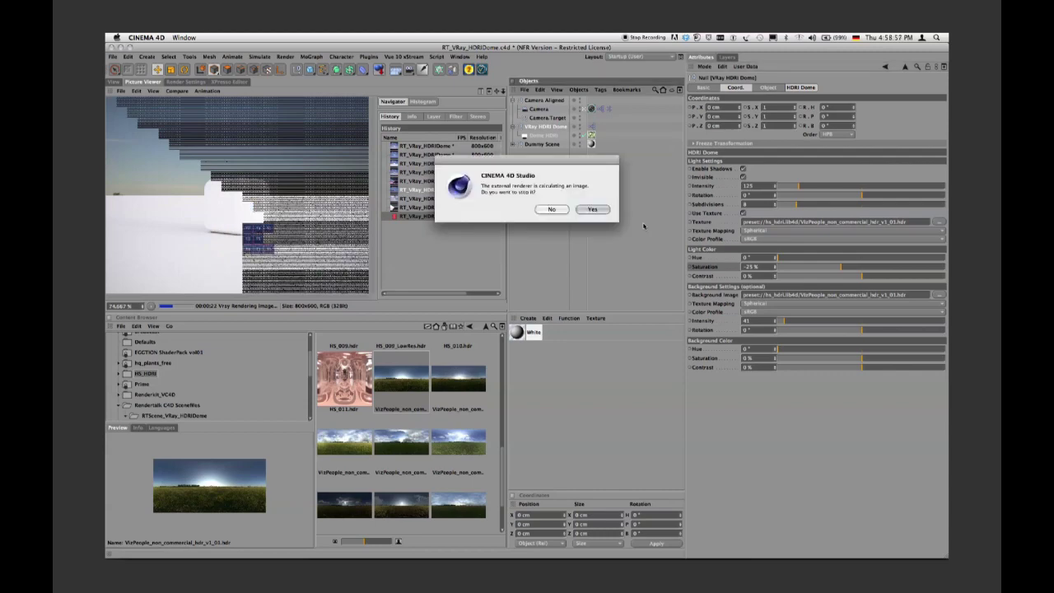
key(Return)
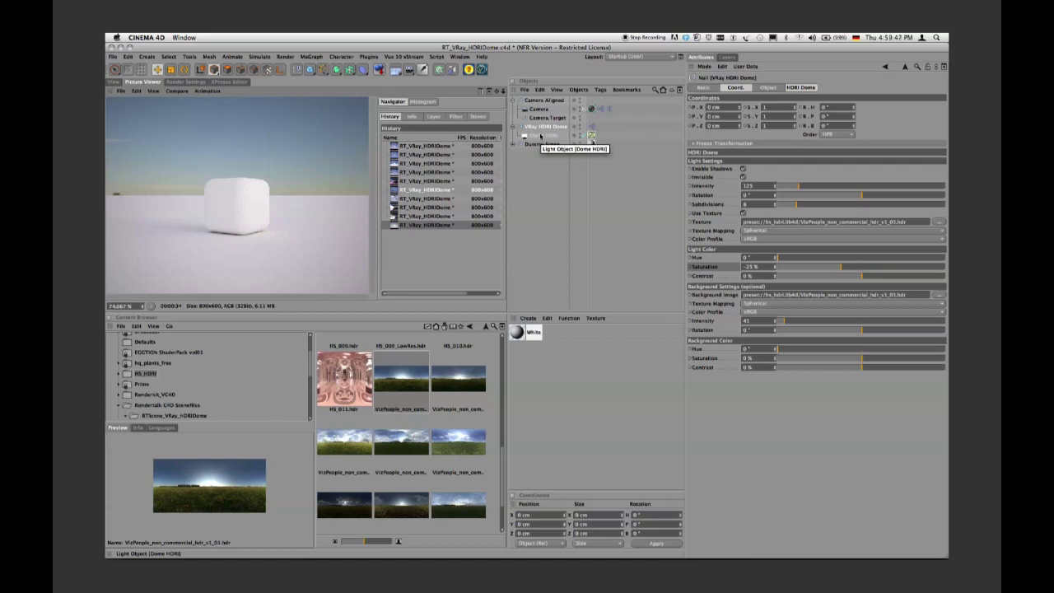
- Examine the VRay HDRI Dome's XPresso node graph and how its user data connects to the light, bitmap, filter and VrayBridge nodes
double_click(591, 135)
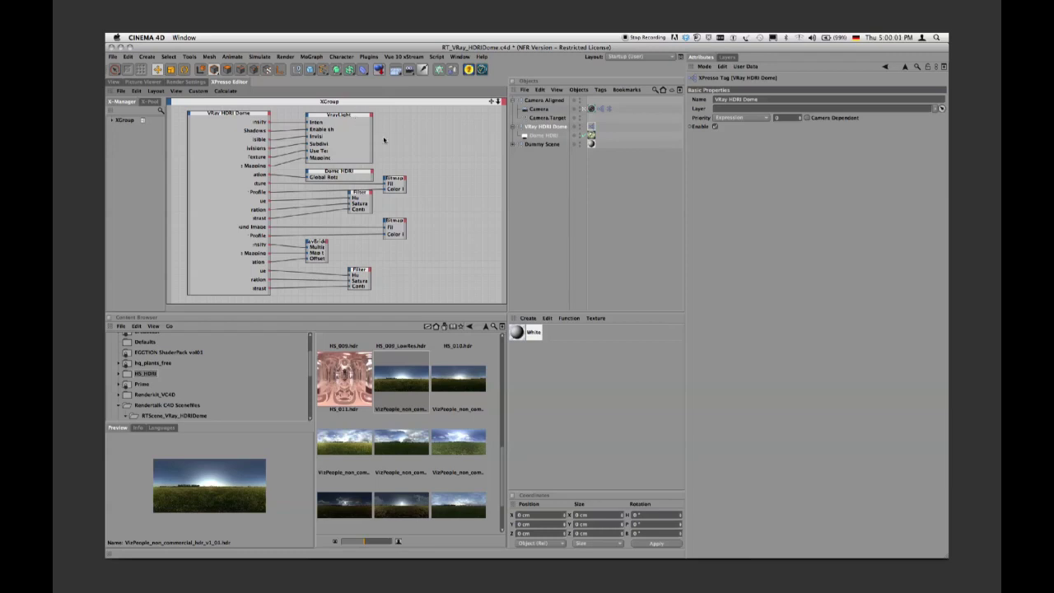
middle_click(383, 140)
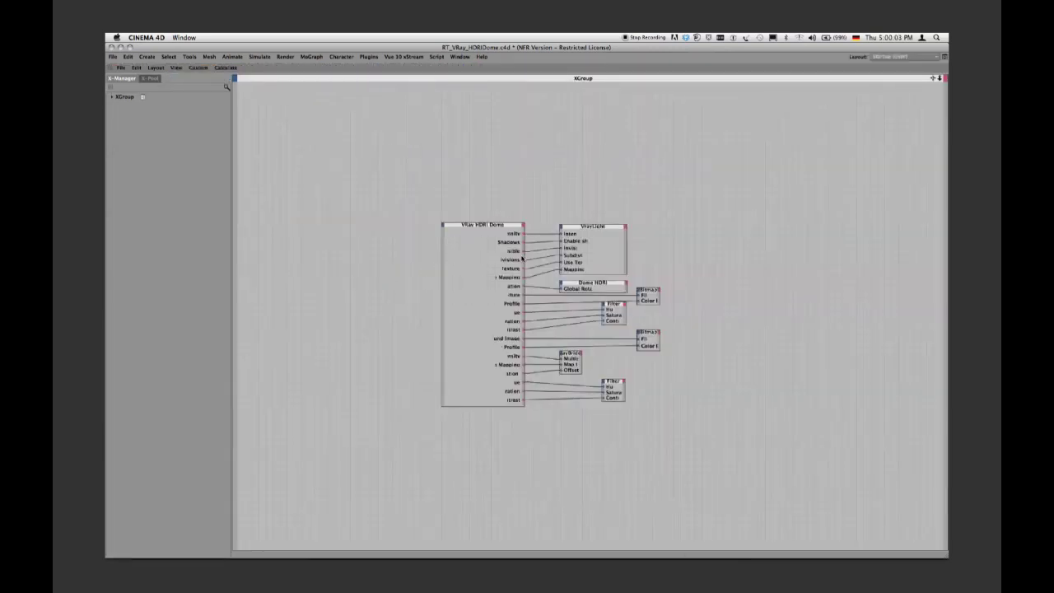
key(h)
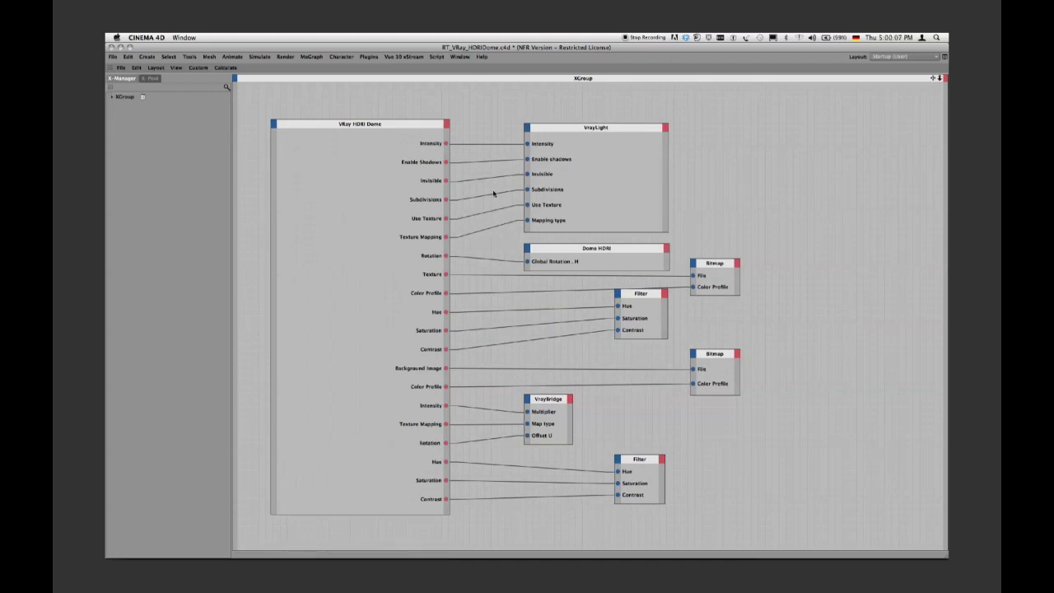
scroll(495, 190, down, 3)
key(ctrl+Tab)
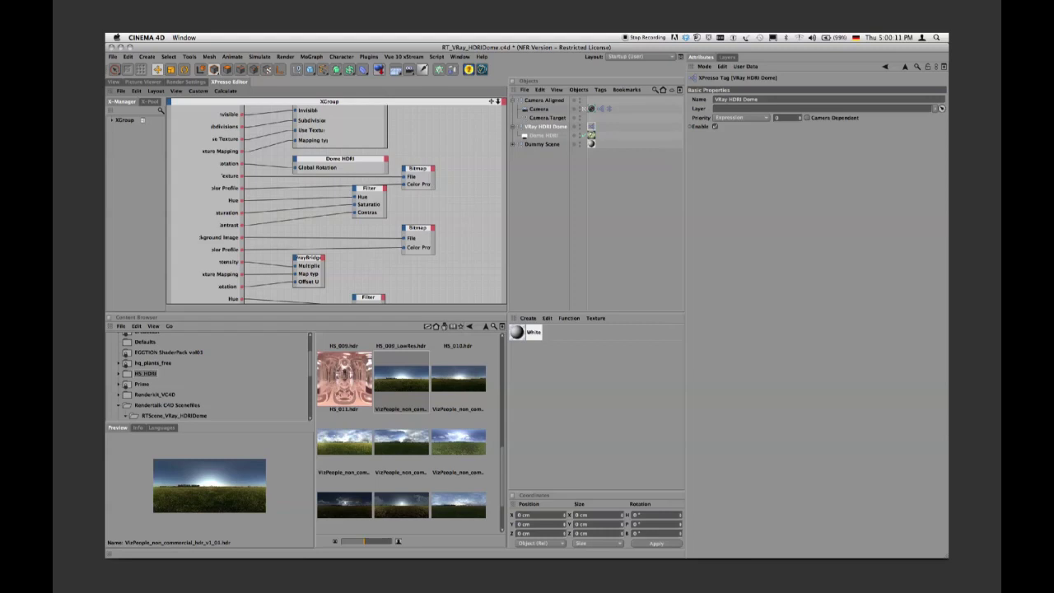
drag(498, 101, 501, 108)
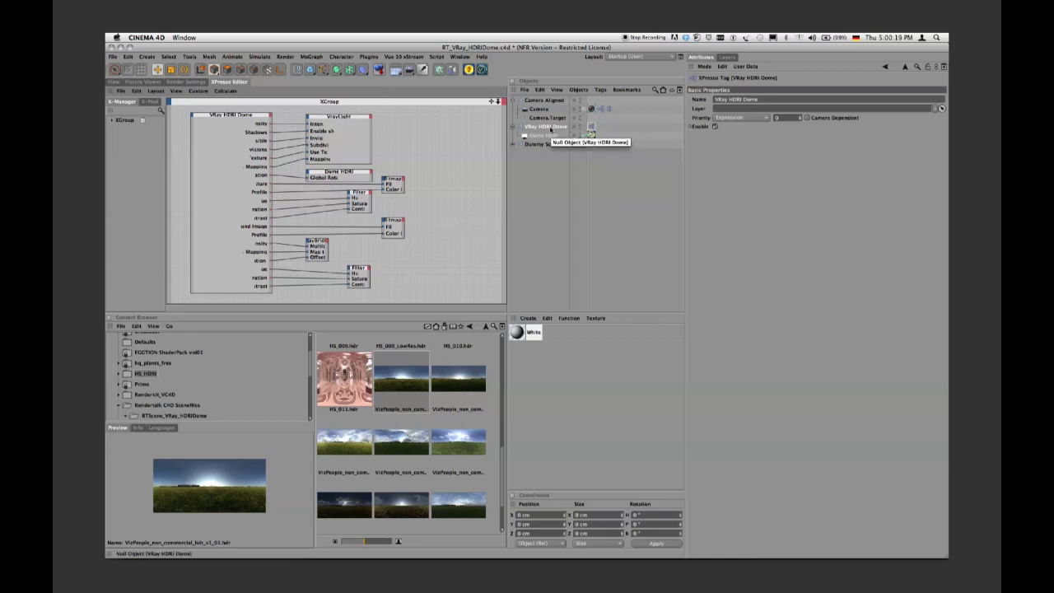
- Try moving the VRay HDRI Dome null upward along the Y axis in the perspective view, and undo the move
click(546, 127)
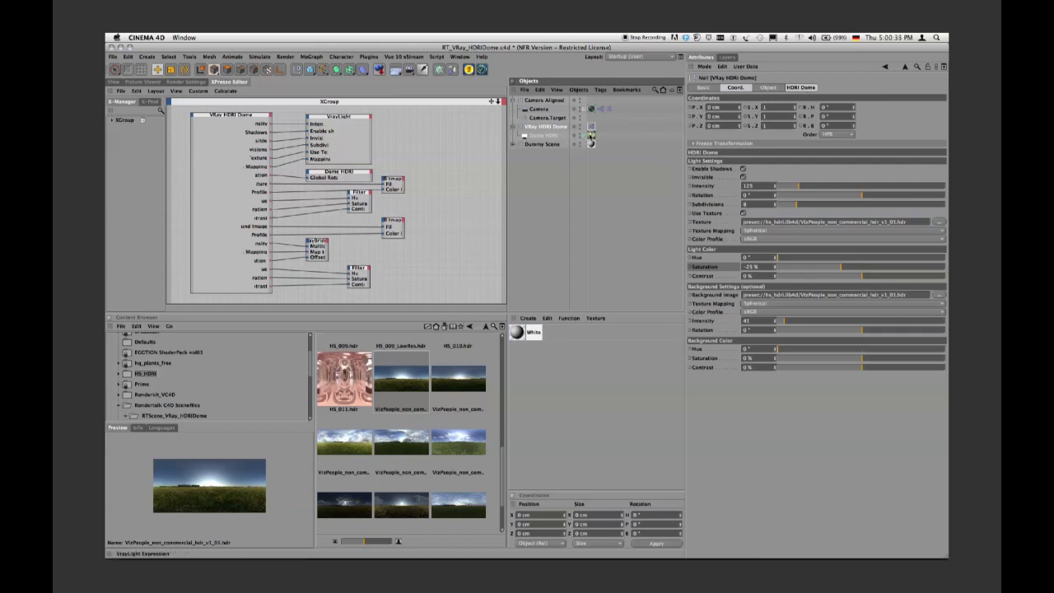
click(112, 83)
drag(305, 188, 305, 154)
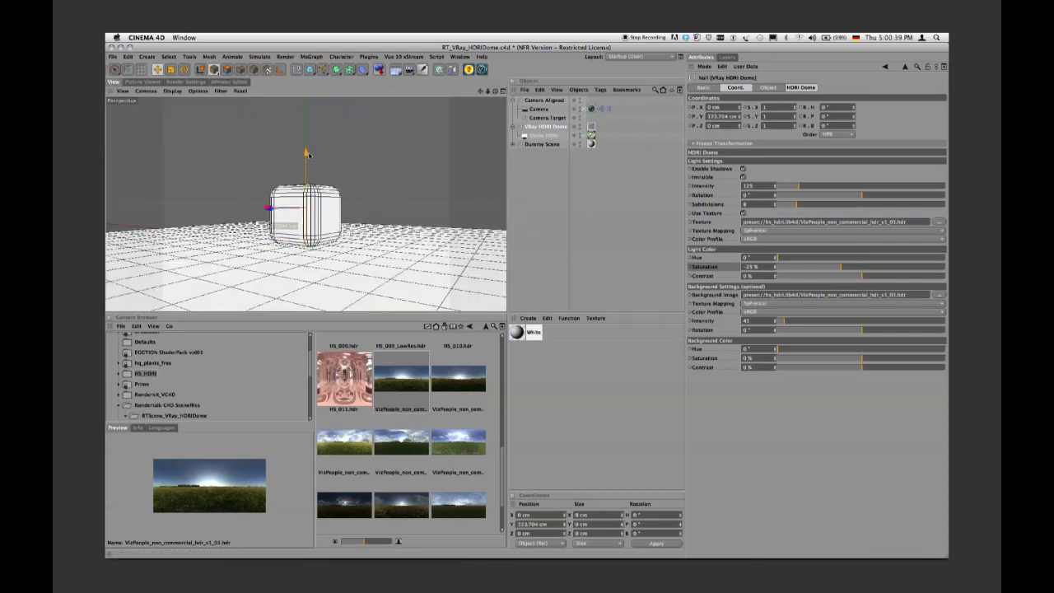
key(ctrl+z)
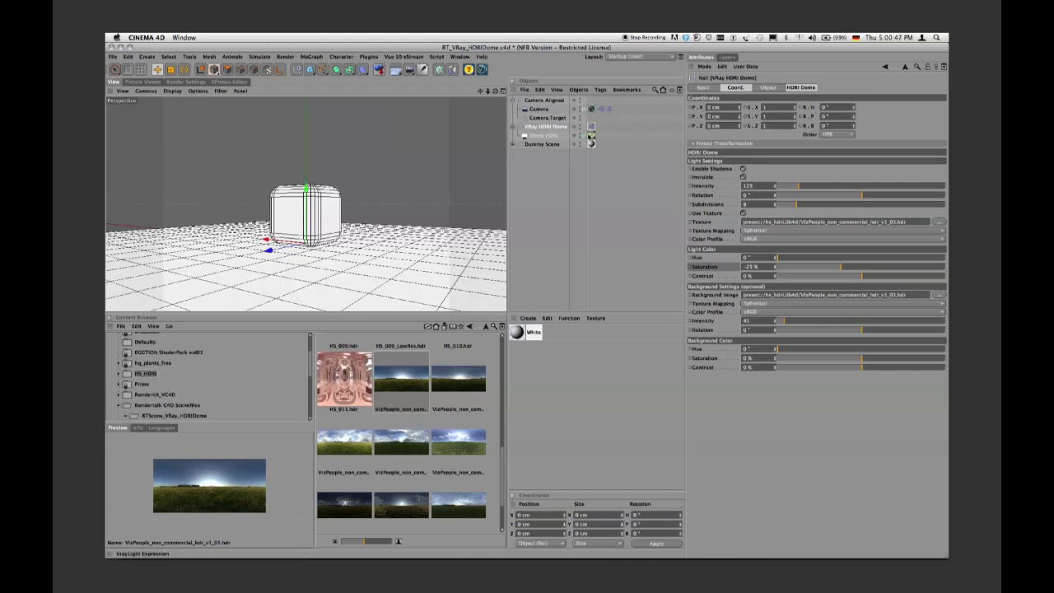
- Review the common settings of the Dome HDRI light's VrayLight tag
click(590, 134)
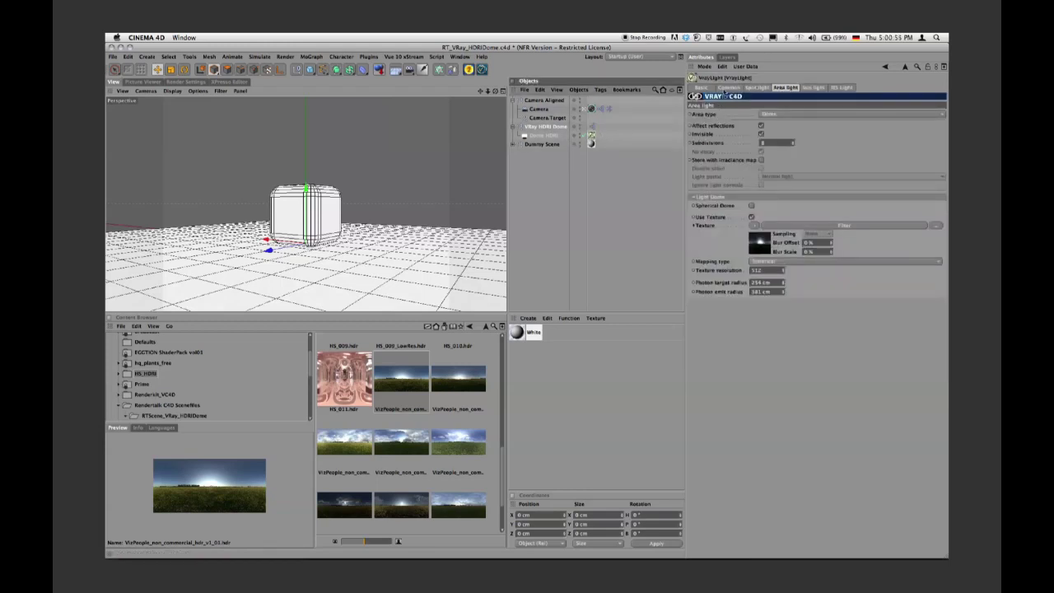
click(726, 88)
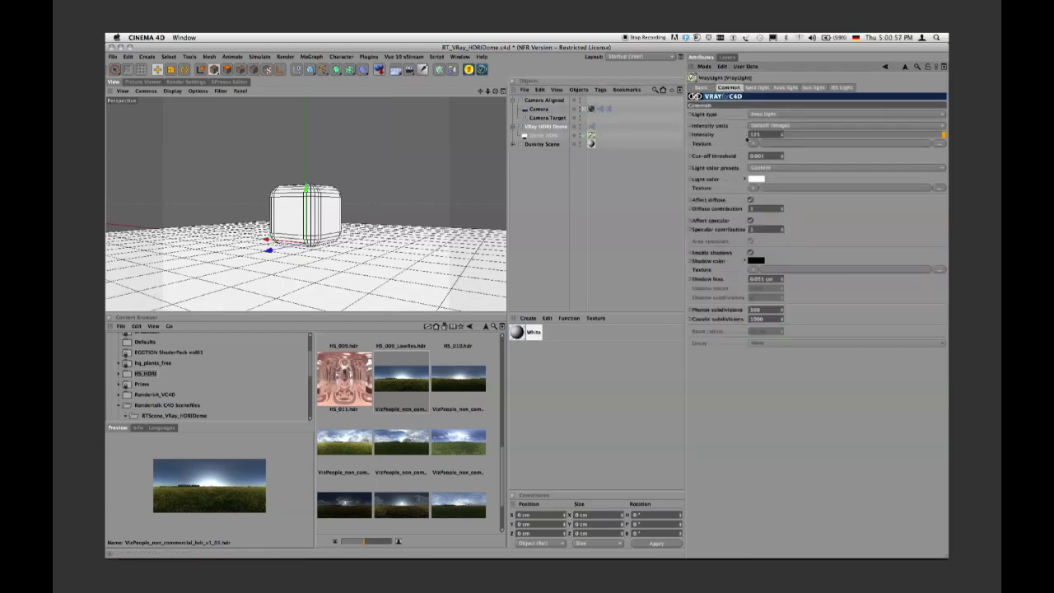